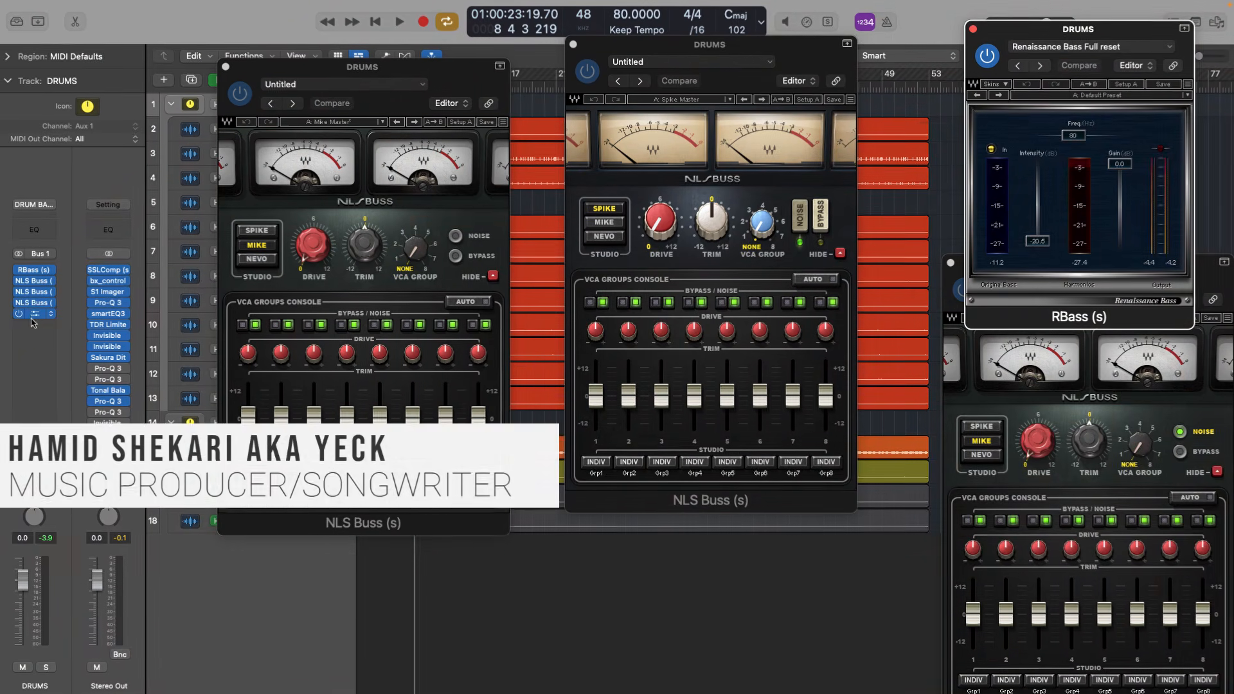
# Open the last NLS Buss insert on the DRUMS channel and arrange the NLS Buss windows side by side
pyautogui.click(34, 315)
pyautogui.moveTo(1045, 133); pyautogui.dragTo(35, 318)
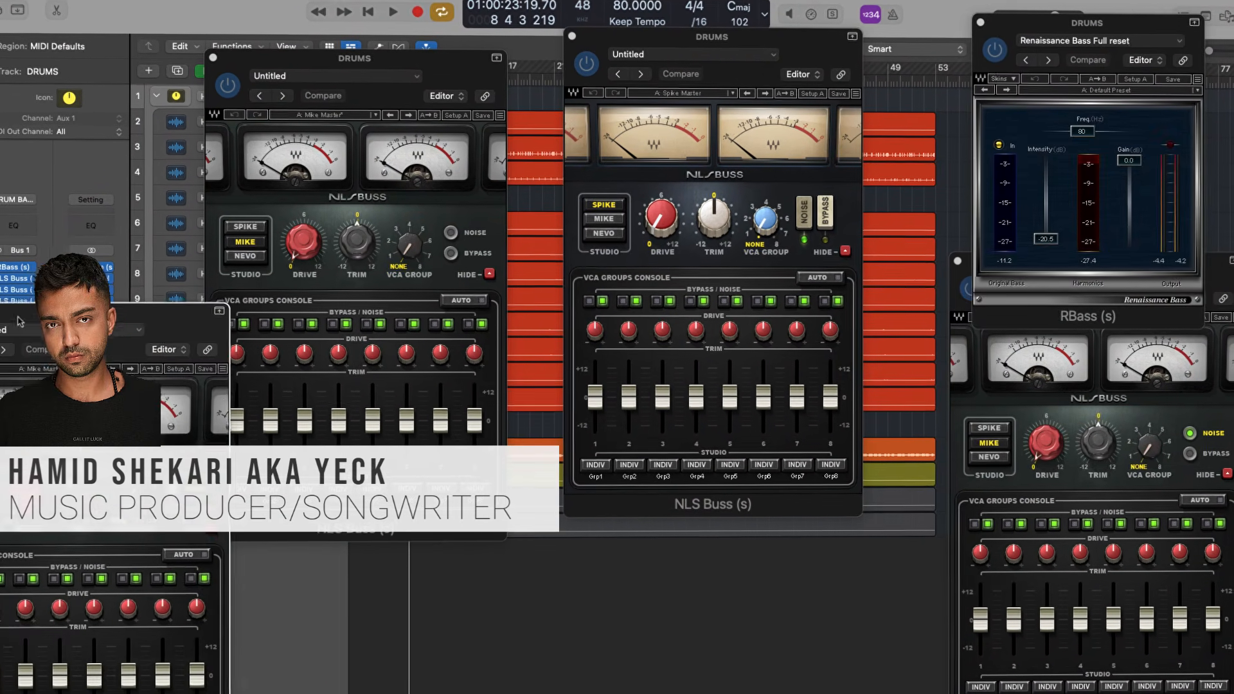
pyautogui.moveTo(714, 39); pyautogui.dragTo(775, 36)
pyautogui.moveTo(329, 63); pyautogui.dragTo(468, 15)
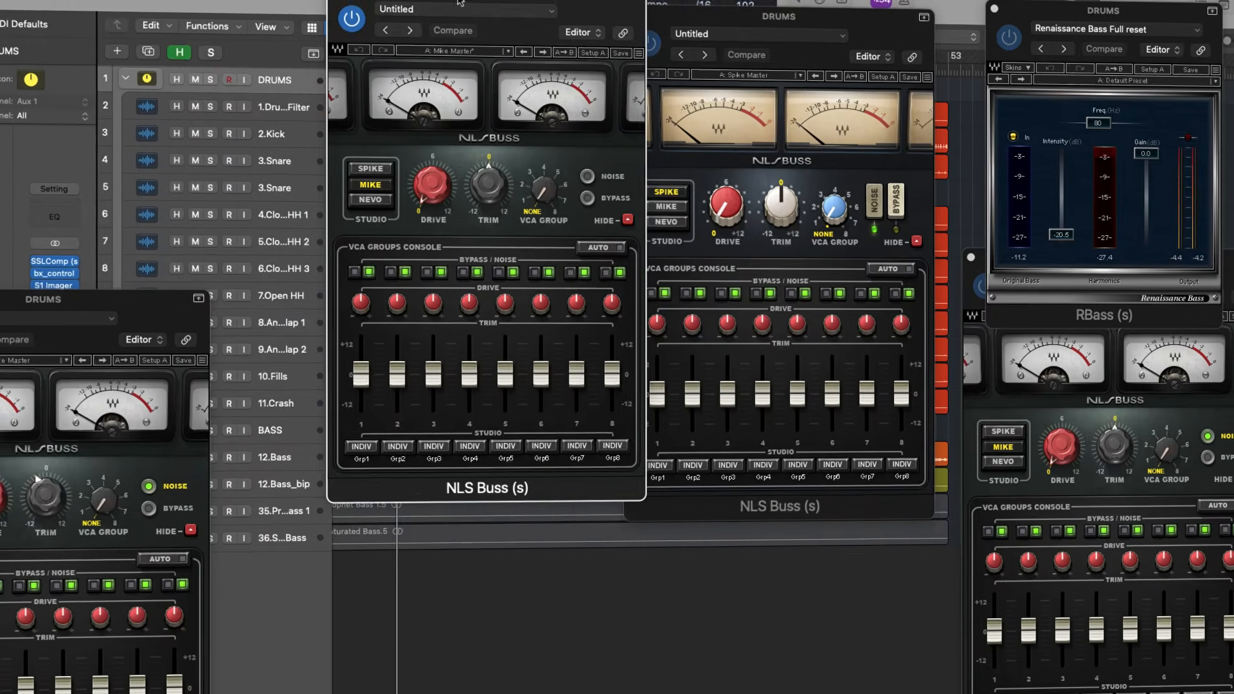
pyautogui.moveTo(103, 300); pyautogui.dragTo(152, 8)
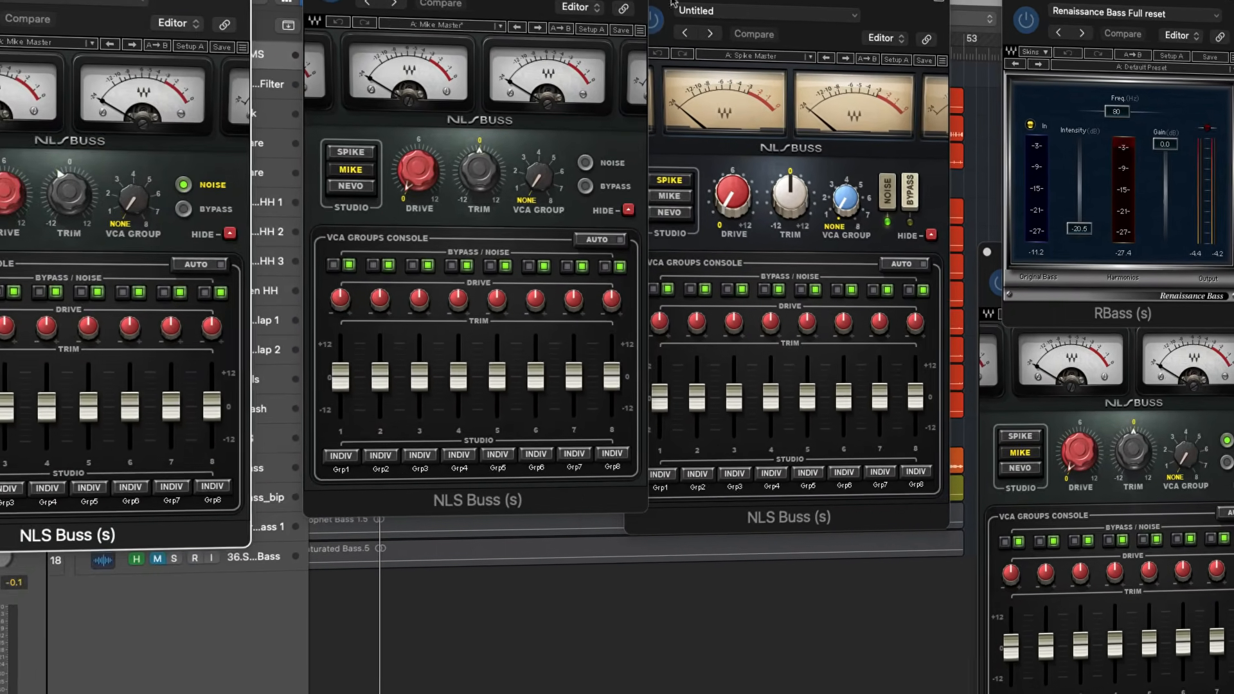
pyautogui.moveTo(617, 1); pyautogui.dragTo(585, 3)
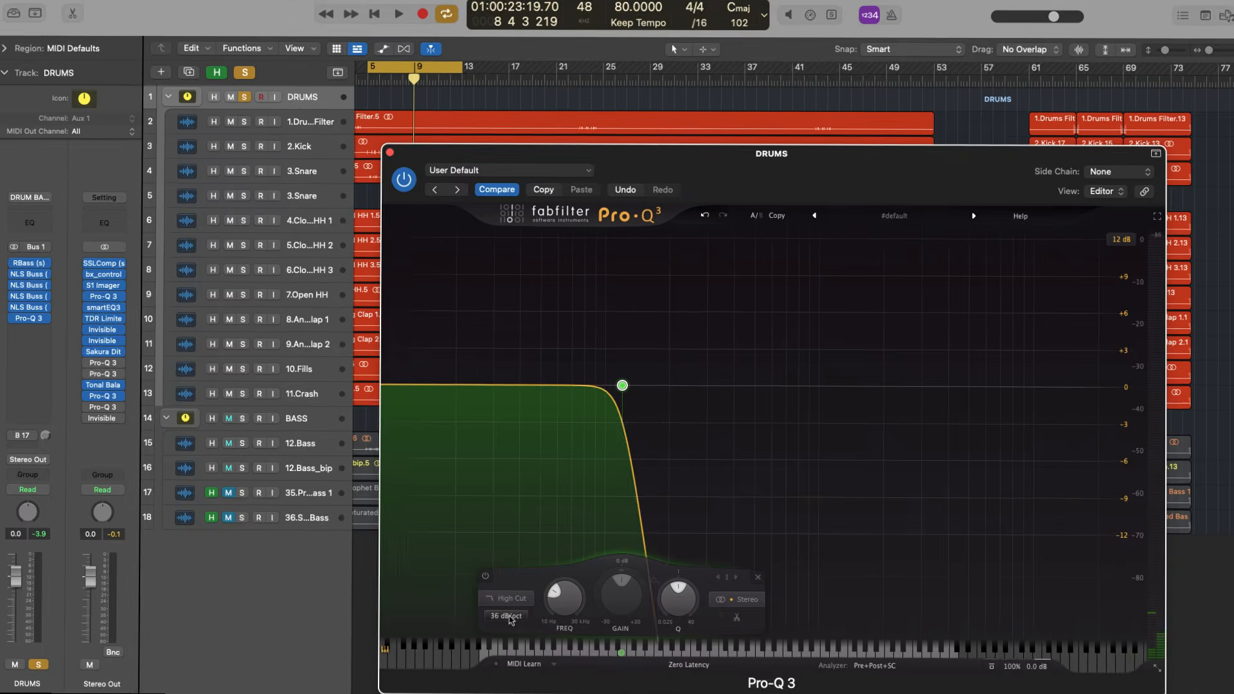
# Close the Pro-Q 3 window of the DRUMS channel and open a Pro-Q 3 on Stereo Out to view the spectrum
pyautogui.scroll(4, 510, 618)
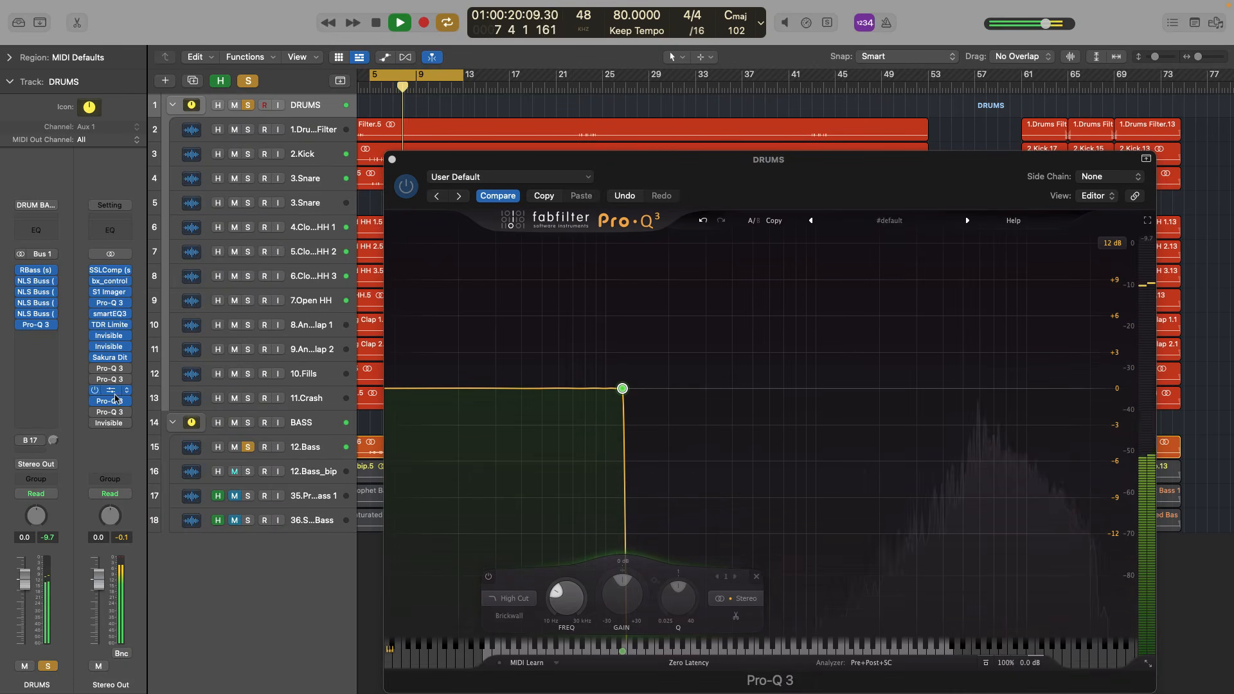
pyautogui.click(392, 159)
pyautogui.click(112, 406)
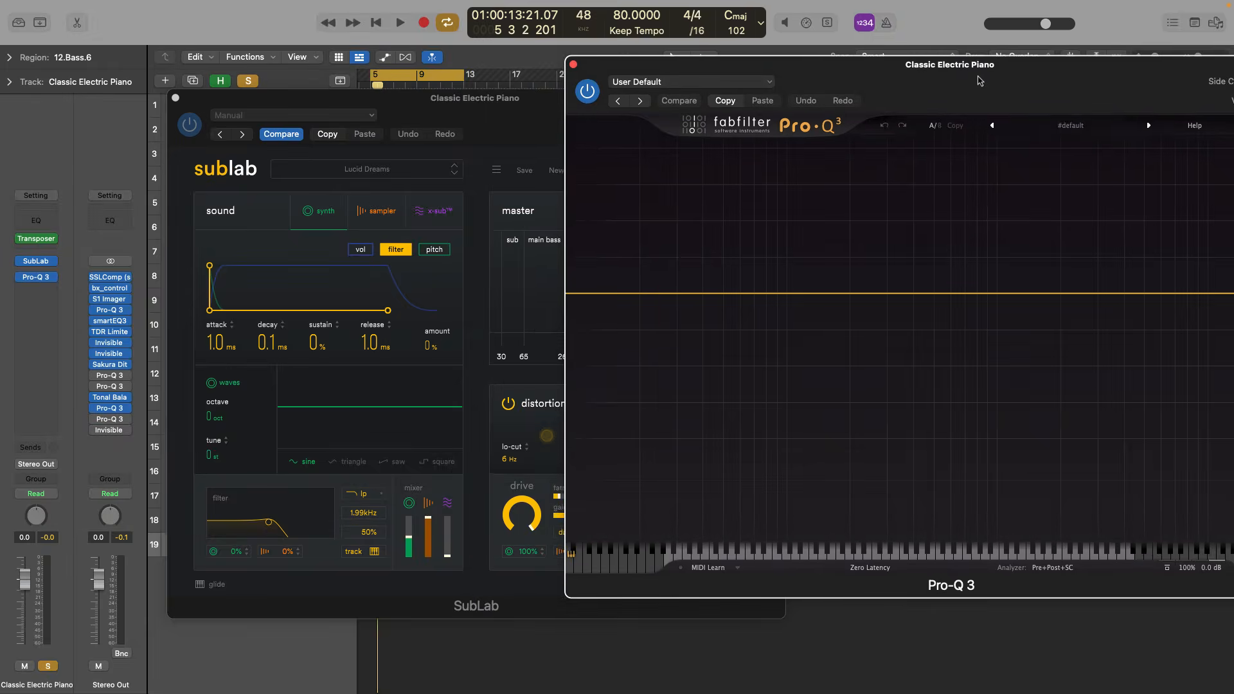
# Place EQ bands at the low-frequency peaks in the Classic Electric Piano track's Pro-Q 3, the first at 62.68 Hz
pyautogui.moveTo(979, 80); pyautogui.dragTo(952, 83)
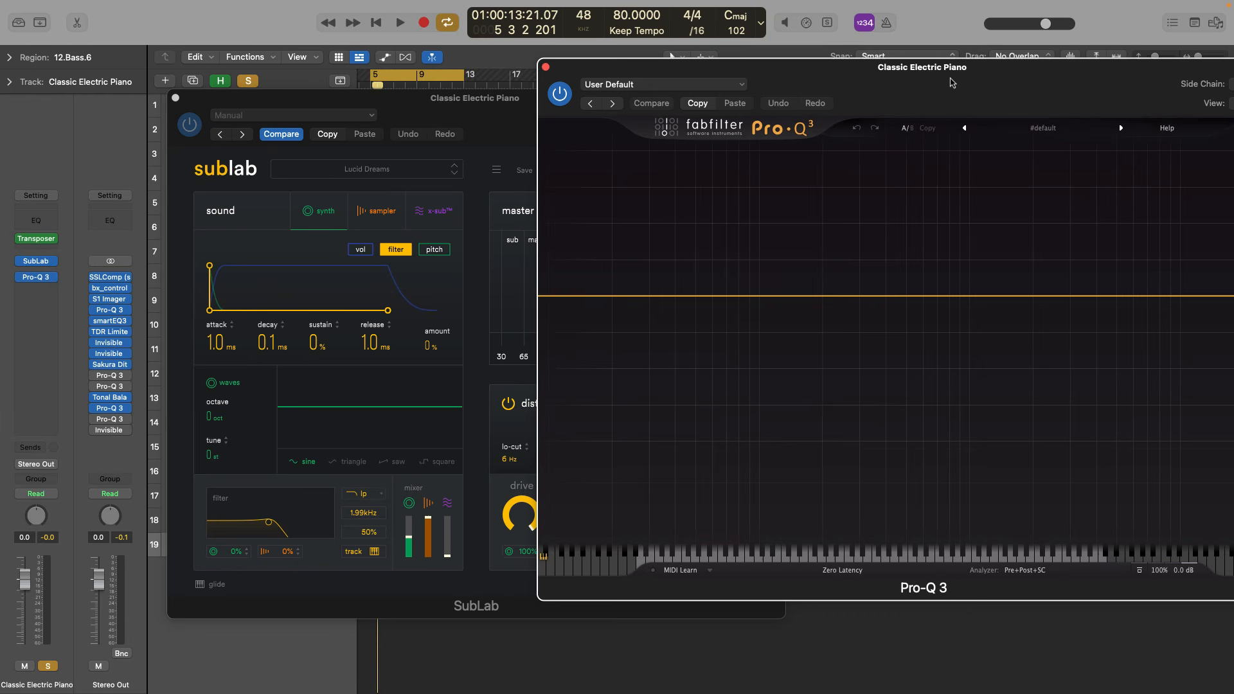
pyautogui.click(716, 296)
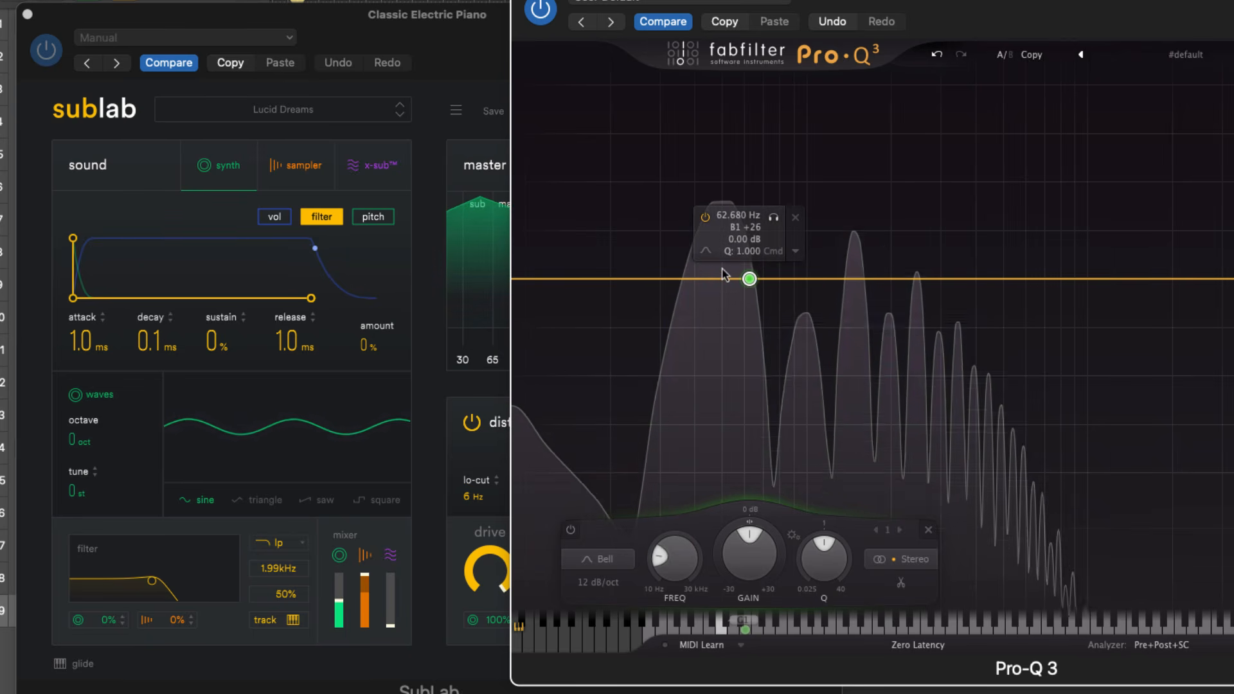
pyautogui.moveTo(718, 278); pyautogui.dragTo(699, 275)
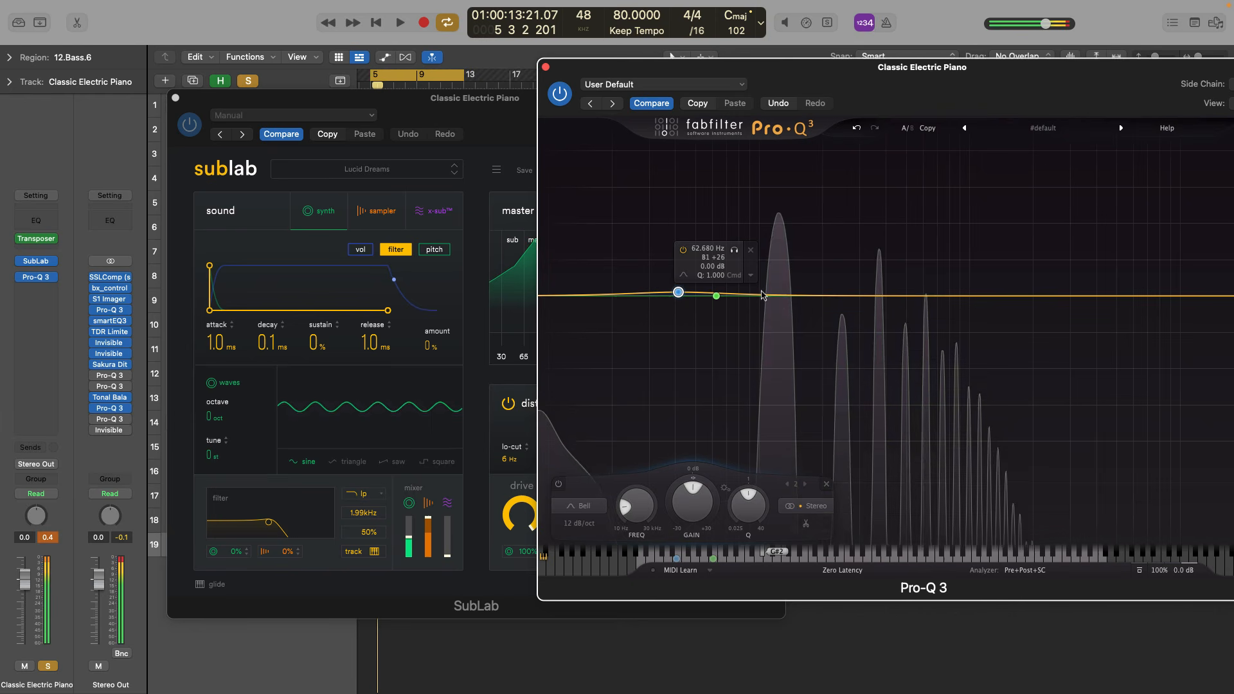
pyautogui.click(780, 296)
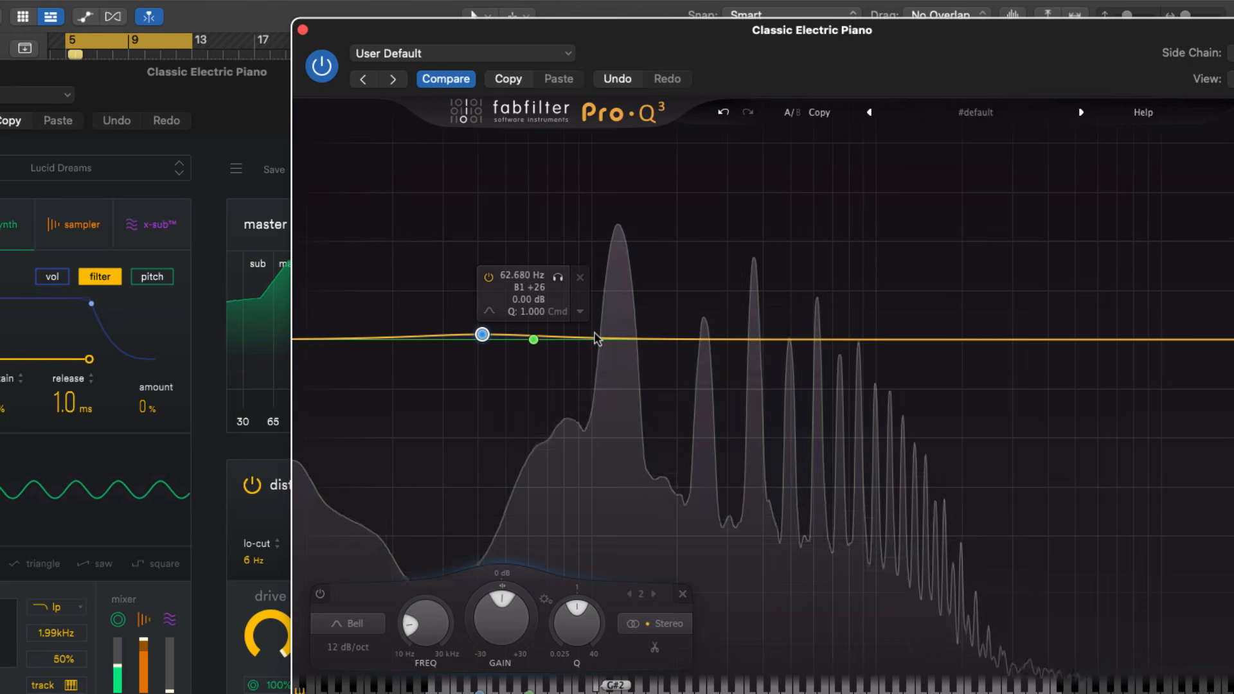
pyautogui.click(620, 339)
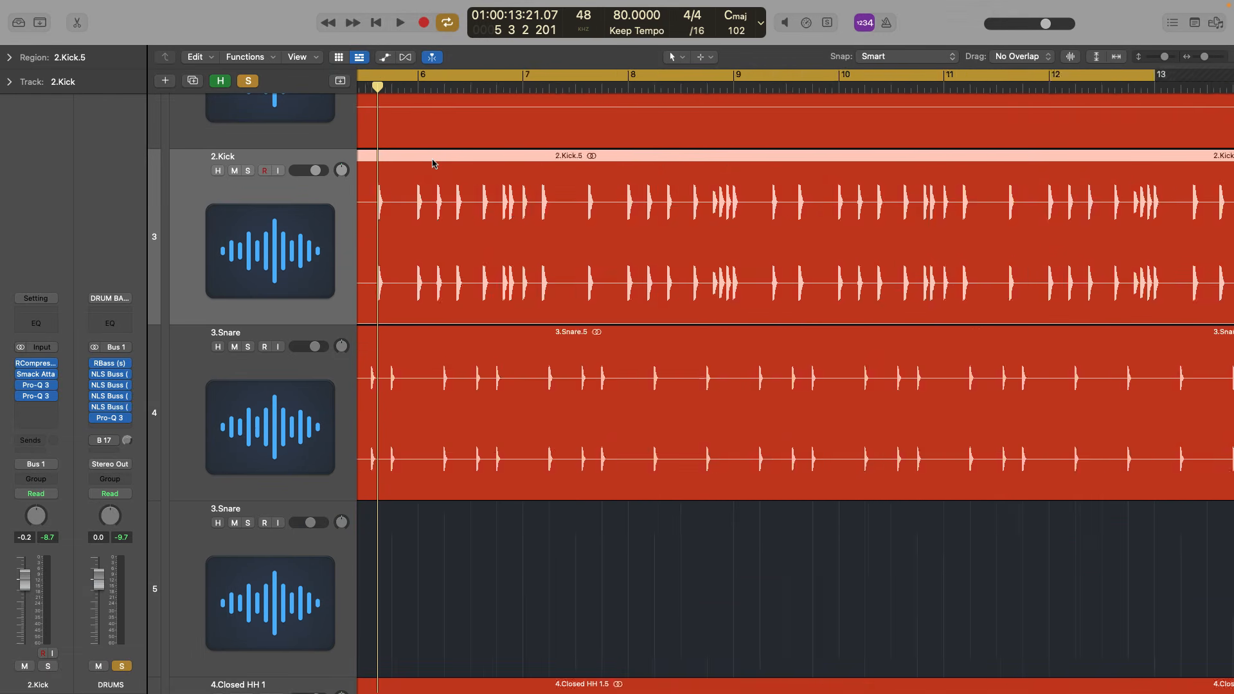
# Insert another Pro-Q 3 on the 2.Kick track and play the kick to view its spectrum beside the waveform
pyautogui.scroll(5, 433, 164)
pyautogui.hscroll(-8, 432, 164)
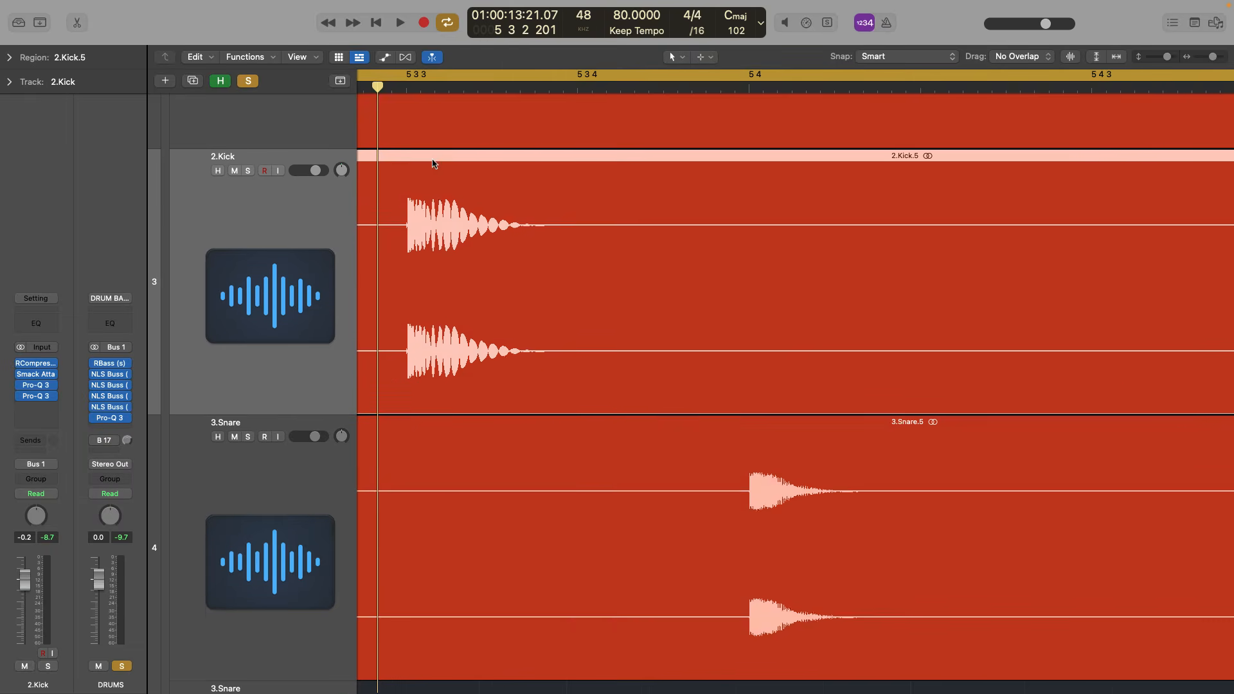
pyautogui.hscroll(-5, 433, 164)
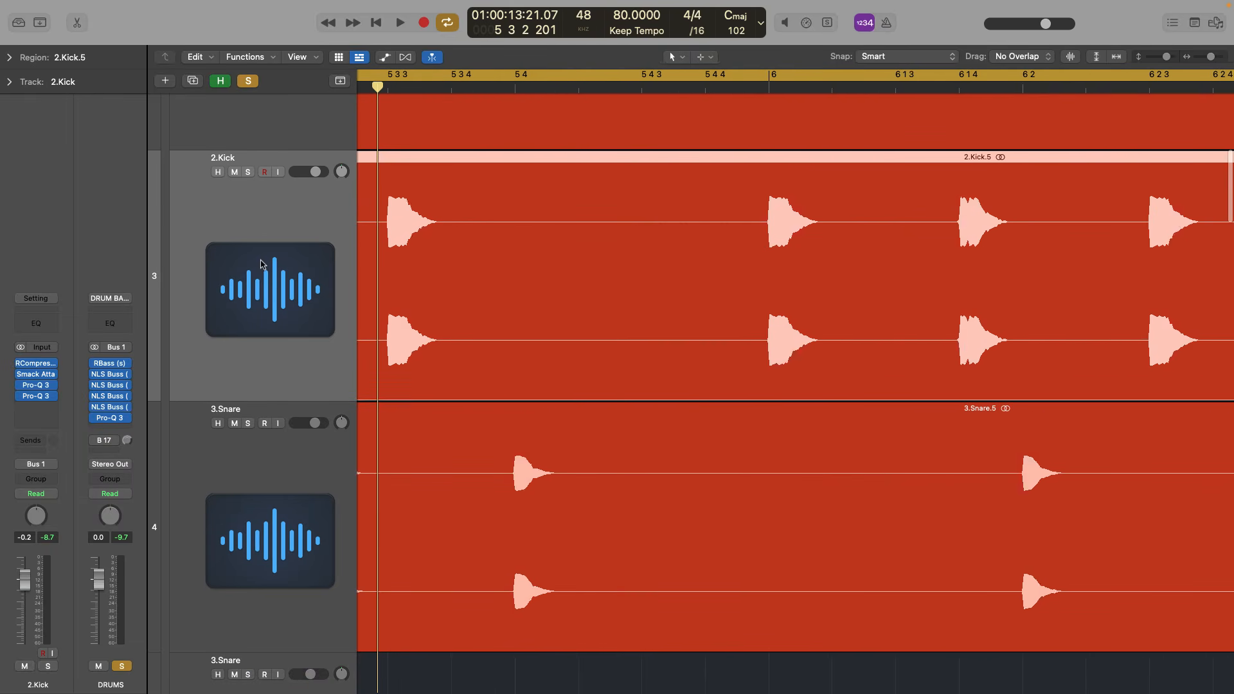
pyautogui.click(39, 407)
pyautogui.click(61, 435)
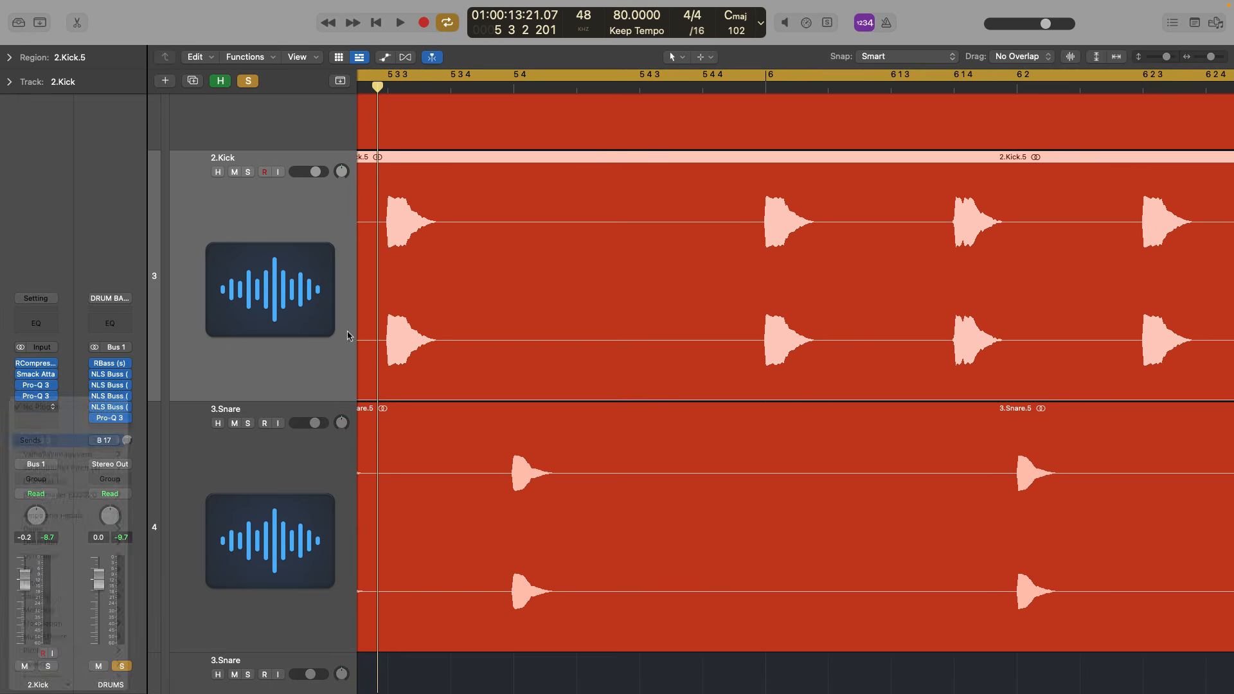
pyautogui.press('space')
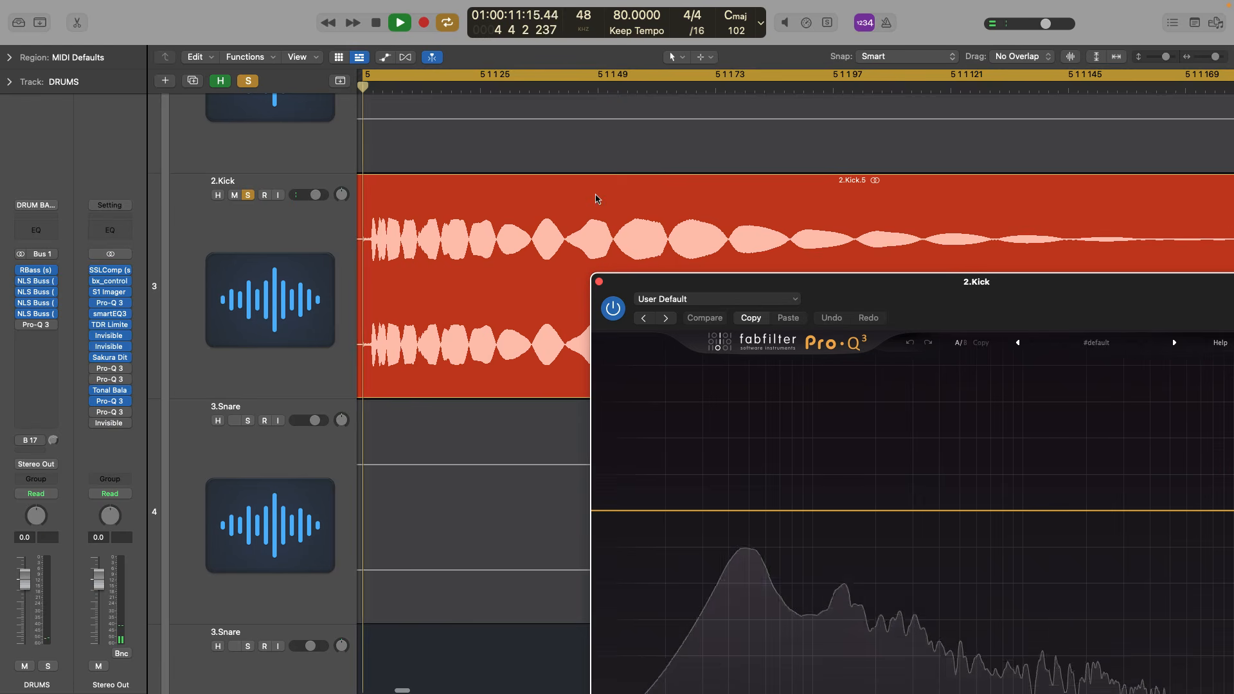
pyautogui.moveTo(867, 293); pyautogui.dragTo(662, 114)
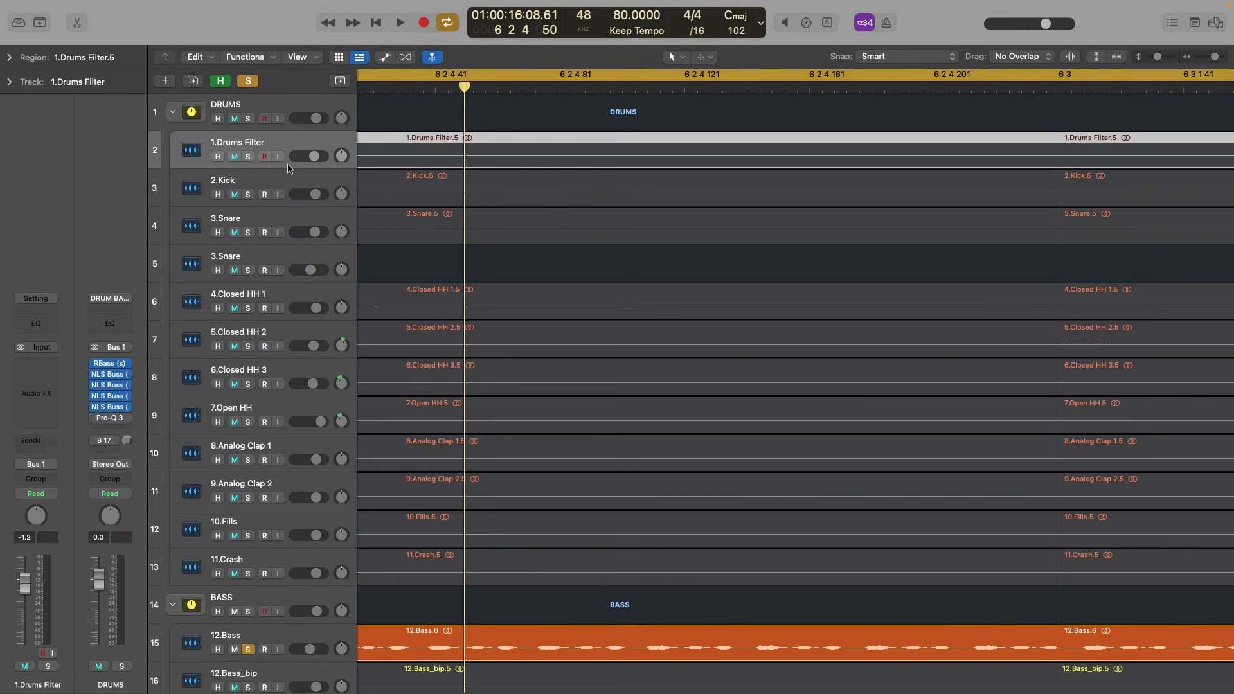
# Open the RCompressor insert on the 2.Kick track and play the session to check the compression
pyautogui.click(270, 187)
pyautogui.click(37, 367)
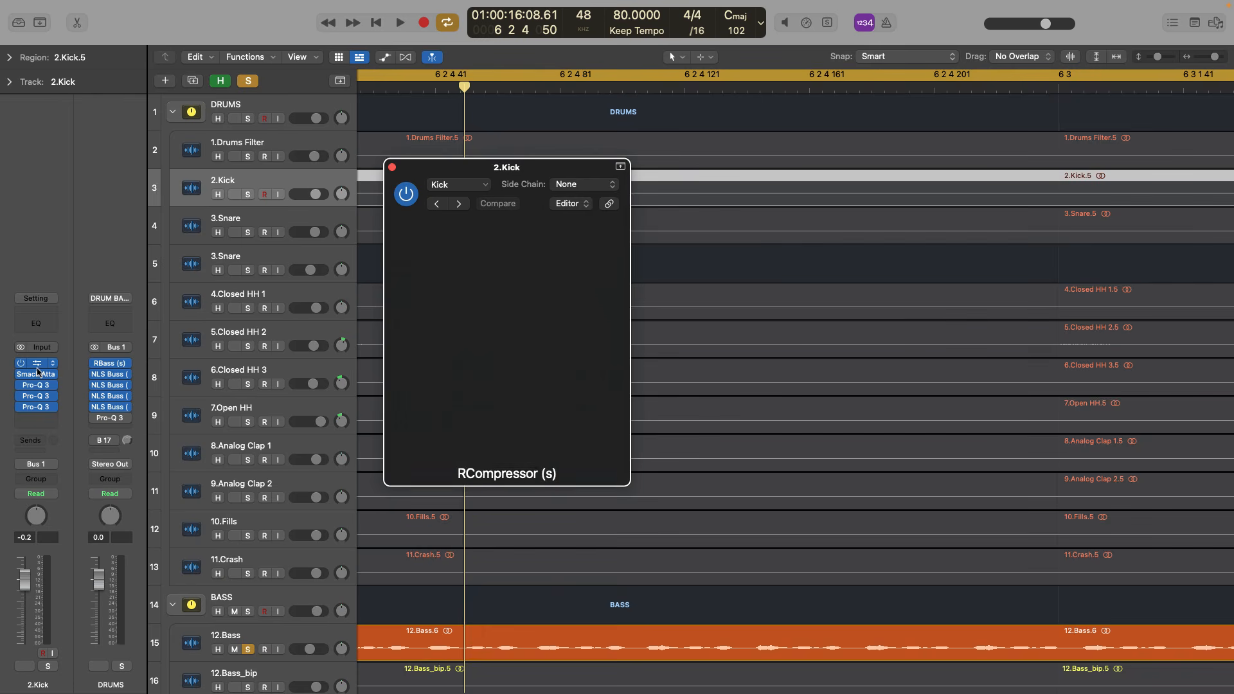
pyautogui.press('space')
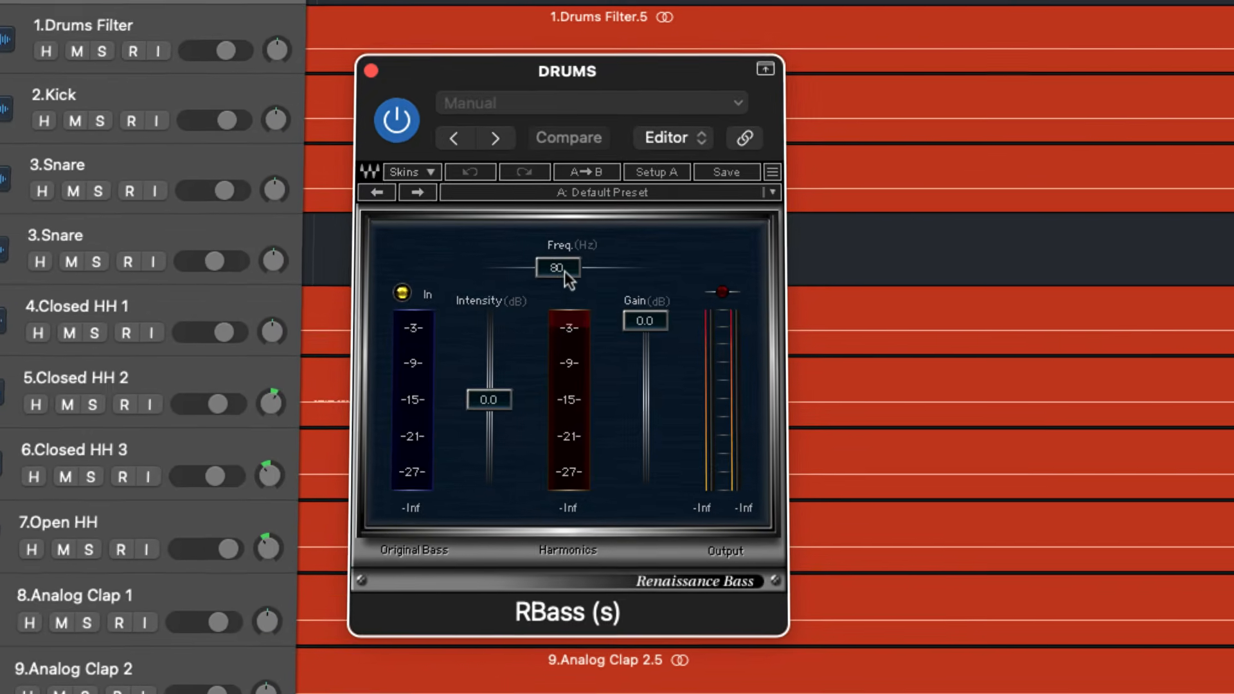
# Set RBass on the DRUMS channel to 80 Hz and adjust its intensity to about -18 dB during playback
pyautogui.doubleClick(564, 271)
pyautogui.press('Return')
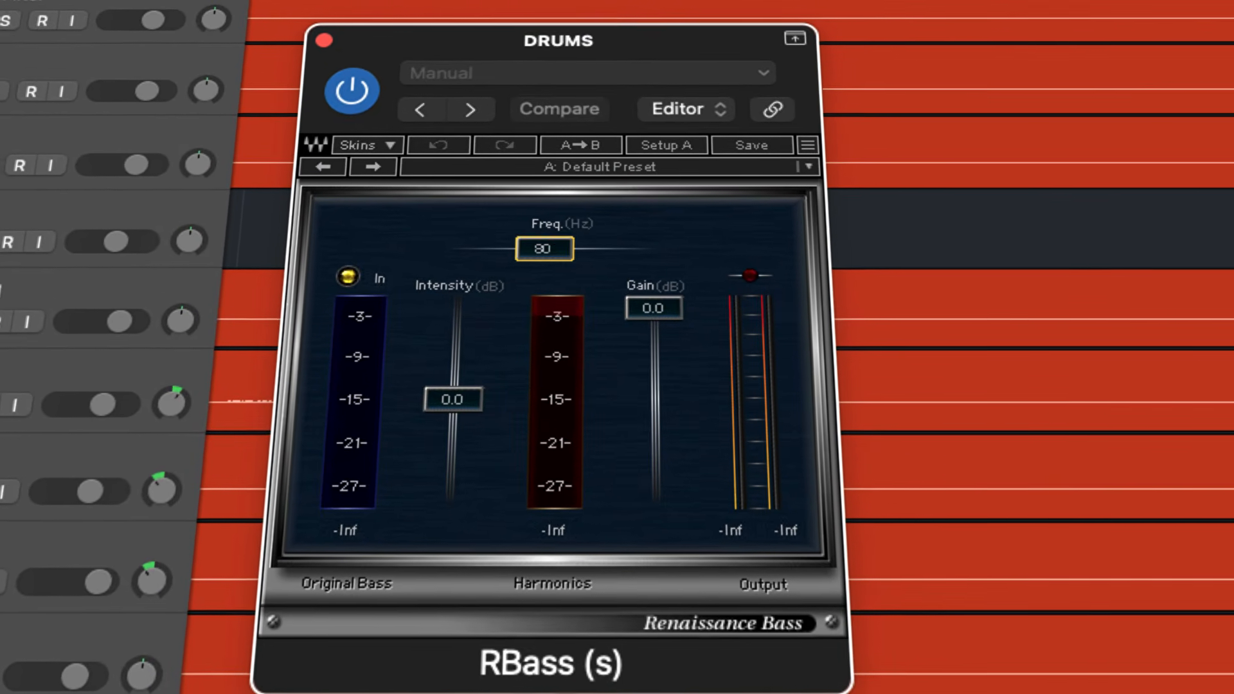
pyautogui.press('space')
pyautogui.moveTo(450, 399); pyautogui.dragTo(472, 492)
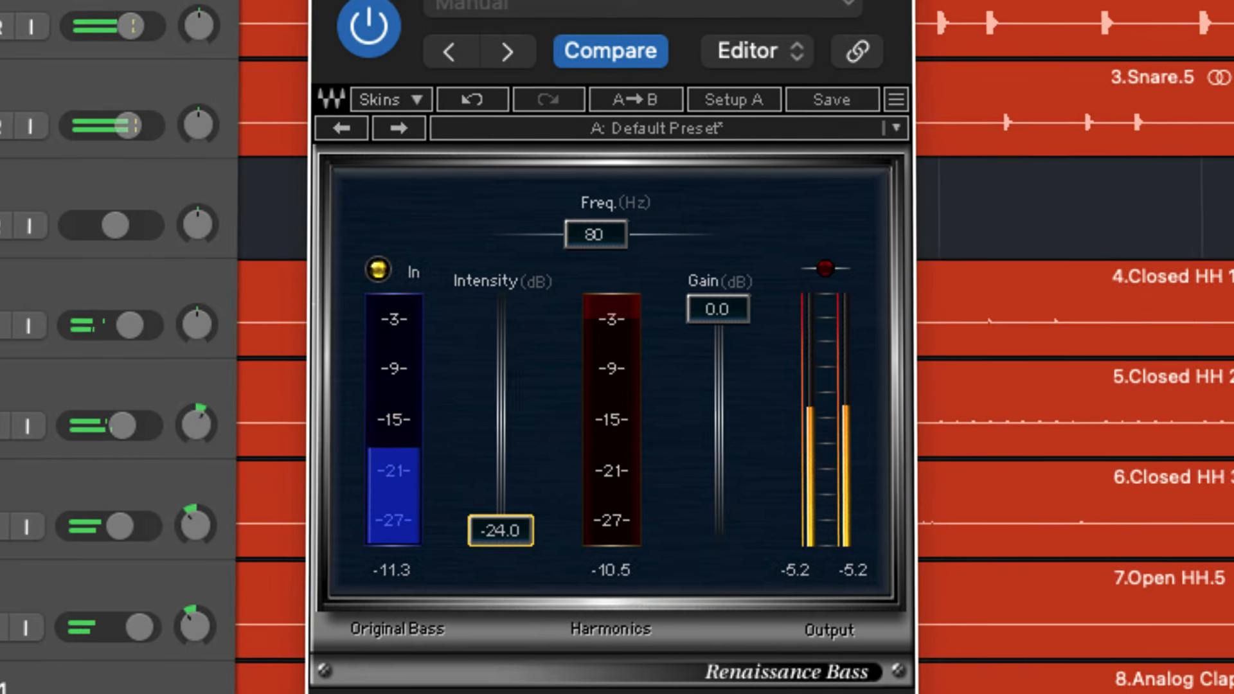
pyautogui.moveTo(504, 533); pyautogui.dragTo(504, 505)
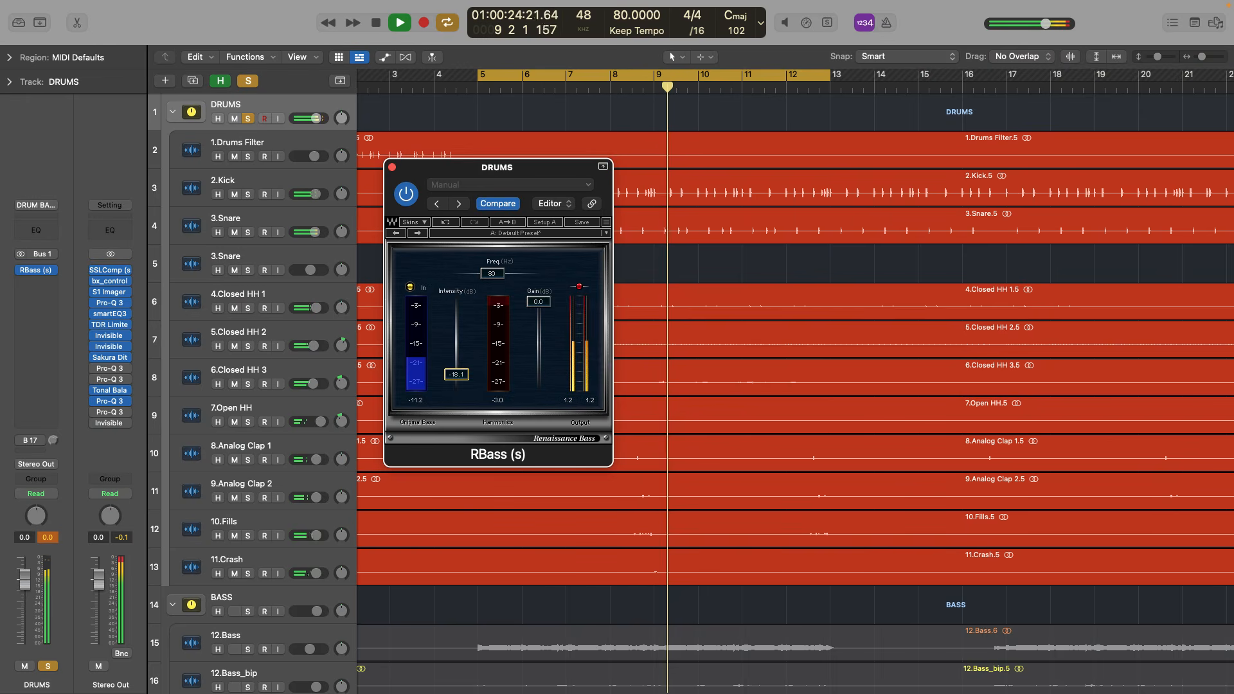
pyautogui.moveTo(451, 378); pyautogui.dragTo(450, 380)
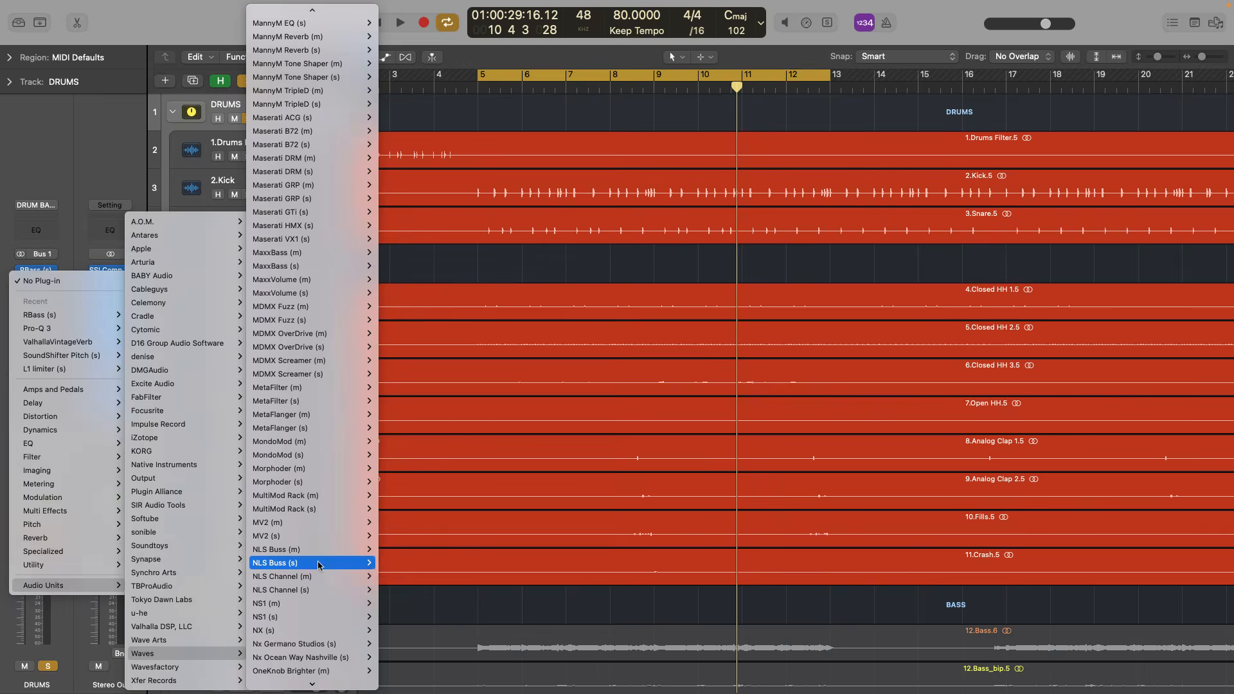
# Insert NLS Buss (s) on the DRUMS channel, choose the Mike studio and enable noise for all eight VCA groups
pyautogui.click(320, 565)
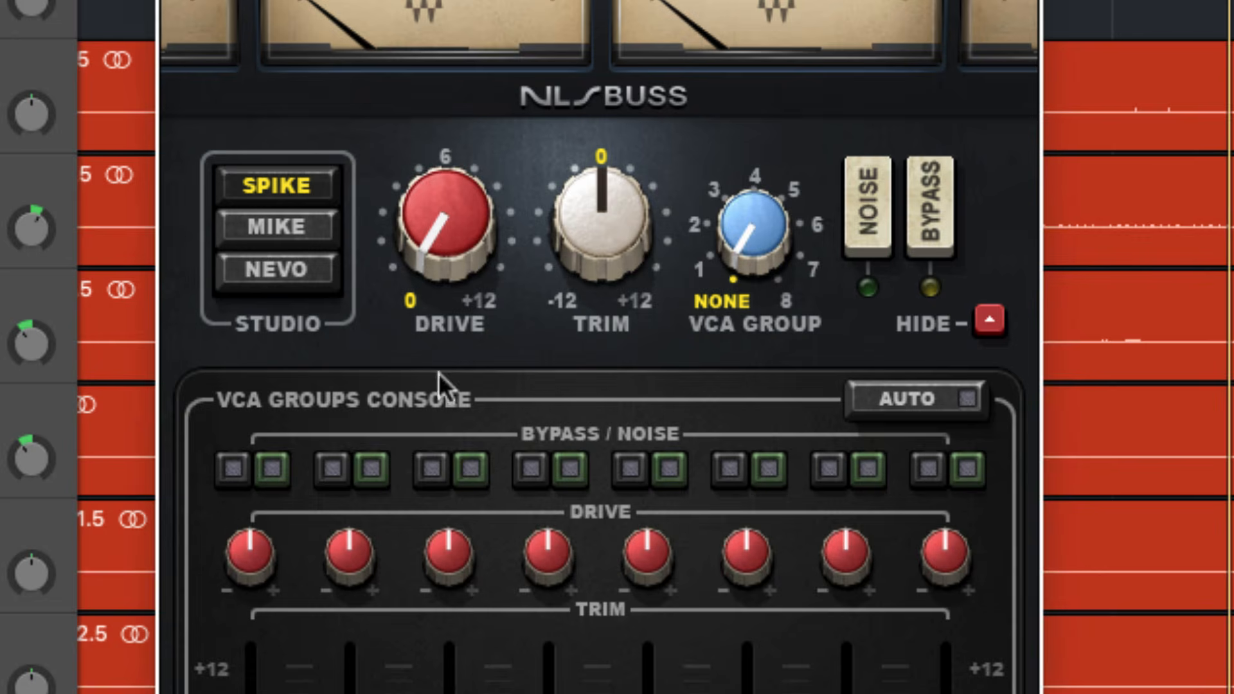
pyautogui.click(409, 270)
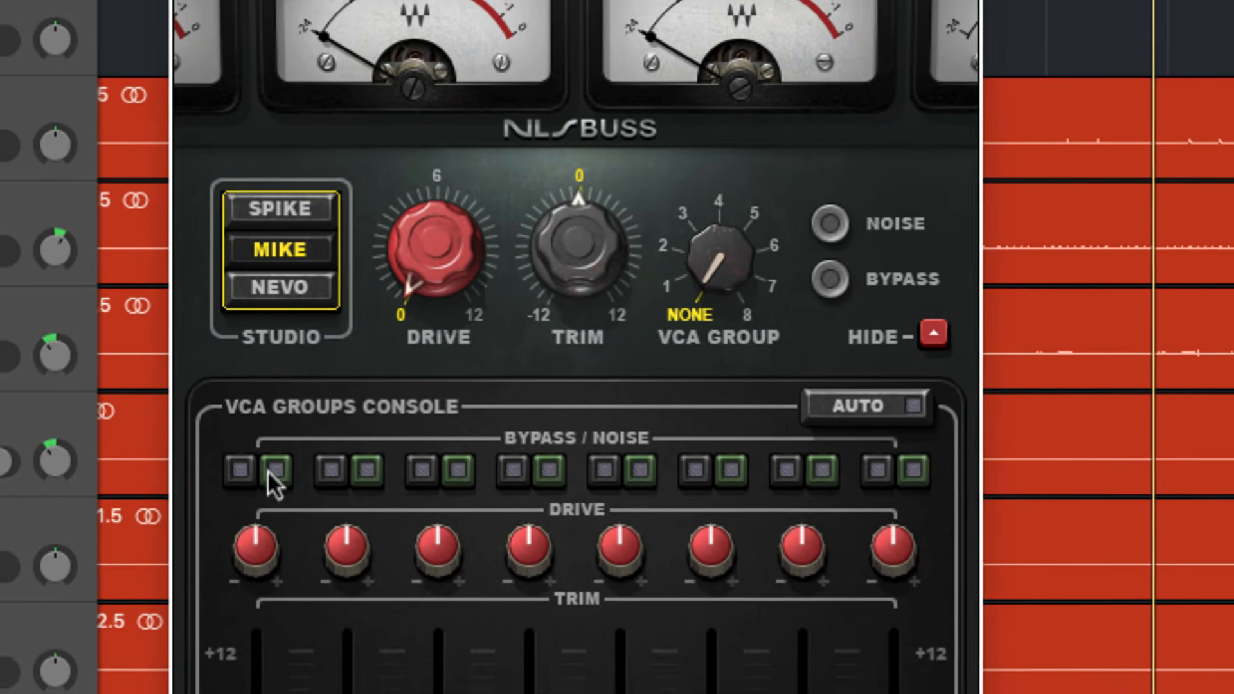
pyautogui.click(274, 469)
pyautogui.click(370, 469)
pyautogui.click(466, 468)
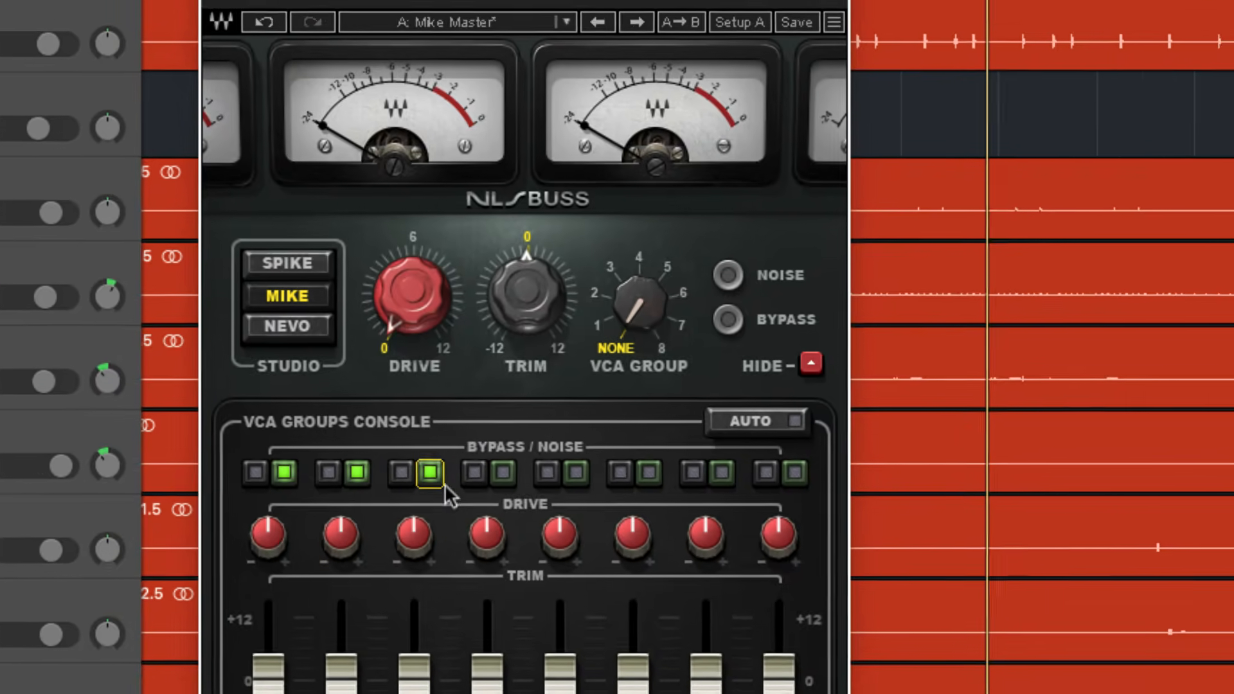
pyautogui.click(563, 469)
pyautogui.click(546, 475)
pyautogui.click(610, 474)
pyautogui.click(675, 474)
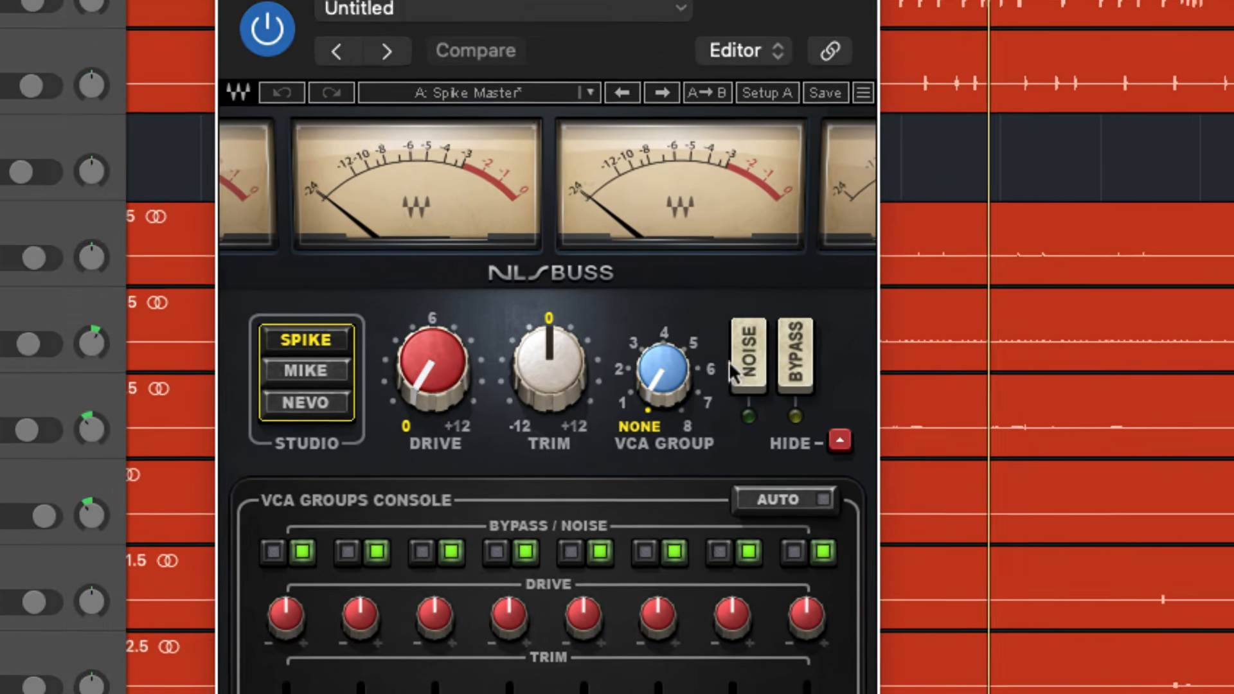
# Switch on the main noise in the Spike-mode NLS Buss and reopen the last NLS Buss on the DRUMS channel
pyautogui.click(792, 360)
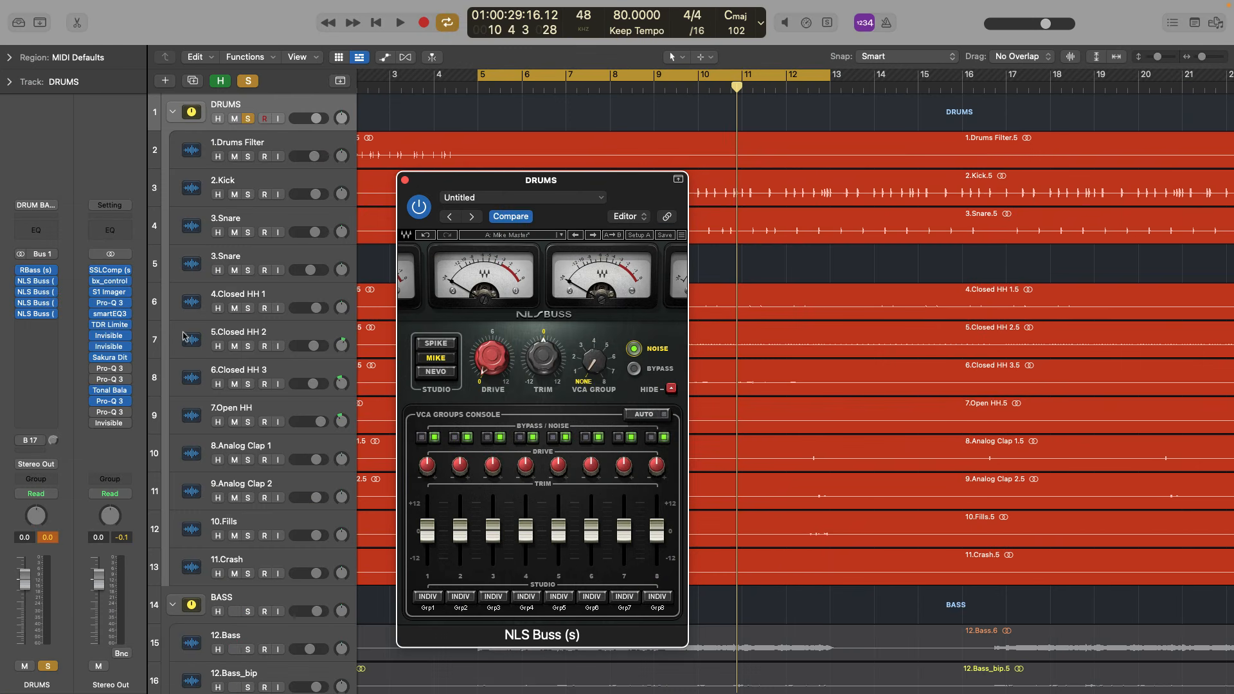
pyautogui.click(405, 180)
pyautogui.click(36, 313)
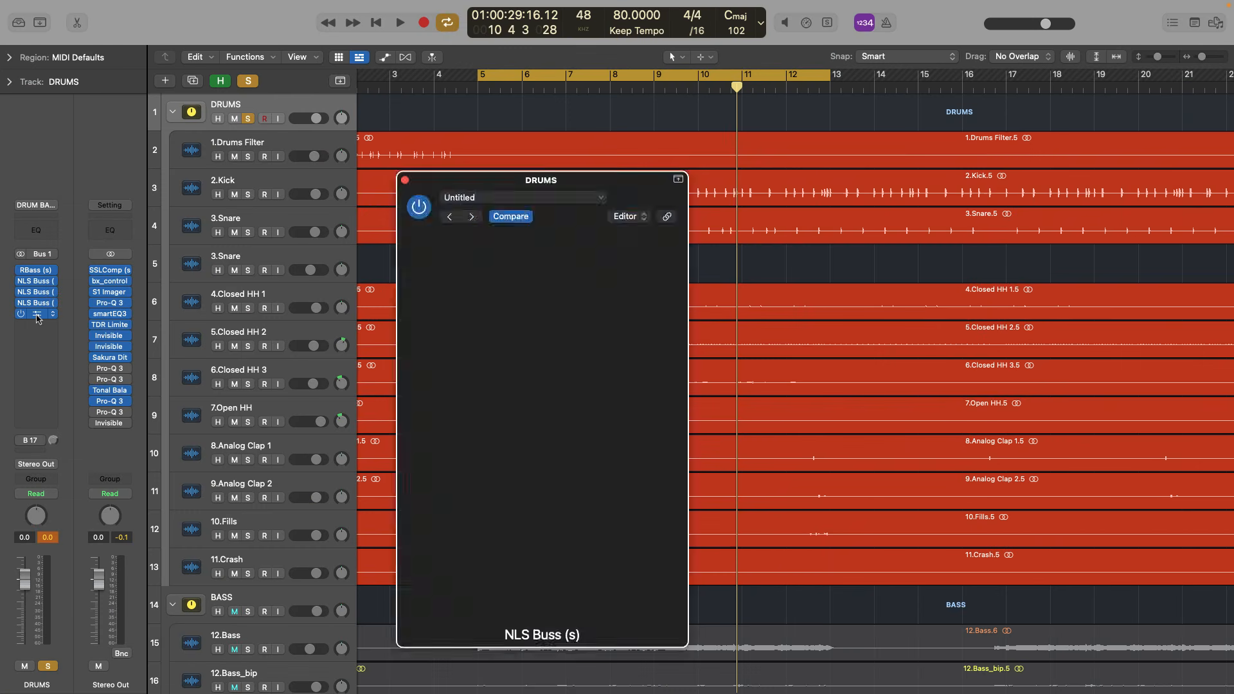
pyautogui.click(445, 361)
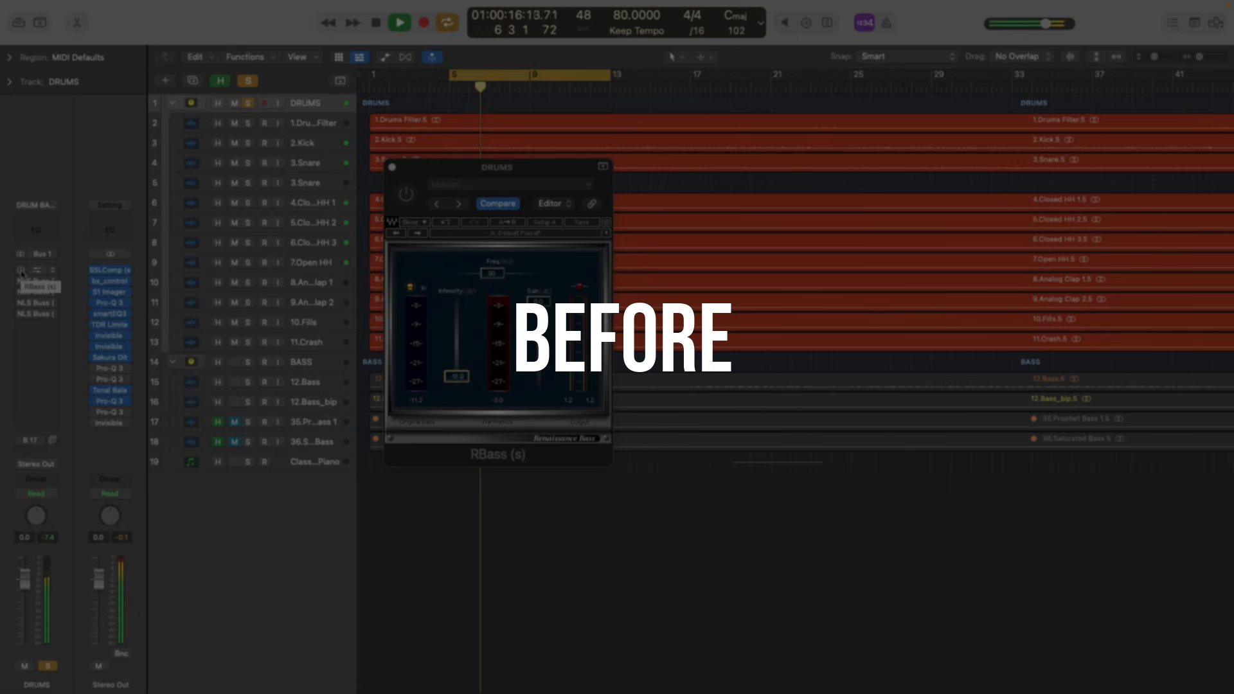
# Re-enable RBass and all NLS Buss inserts for a before/after comparison, stop playback and close the RBass window
pyautogui.moveTo(21, 273); pyautogui.dragTo(22, 322)
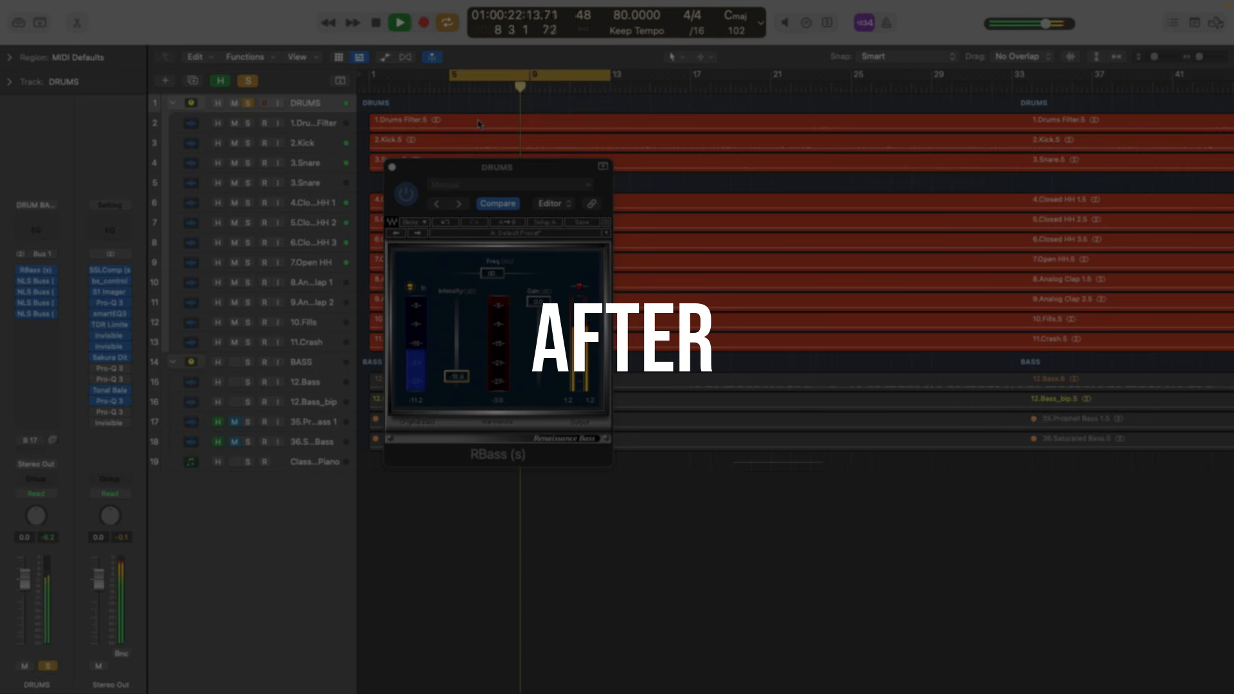
pyautogui.press('space')
pyautogui.click(392, 167)
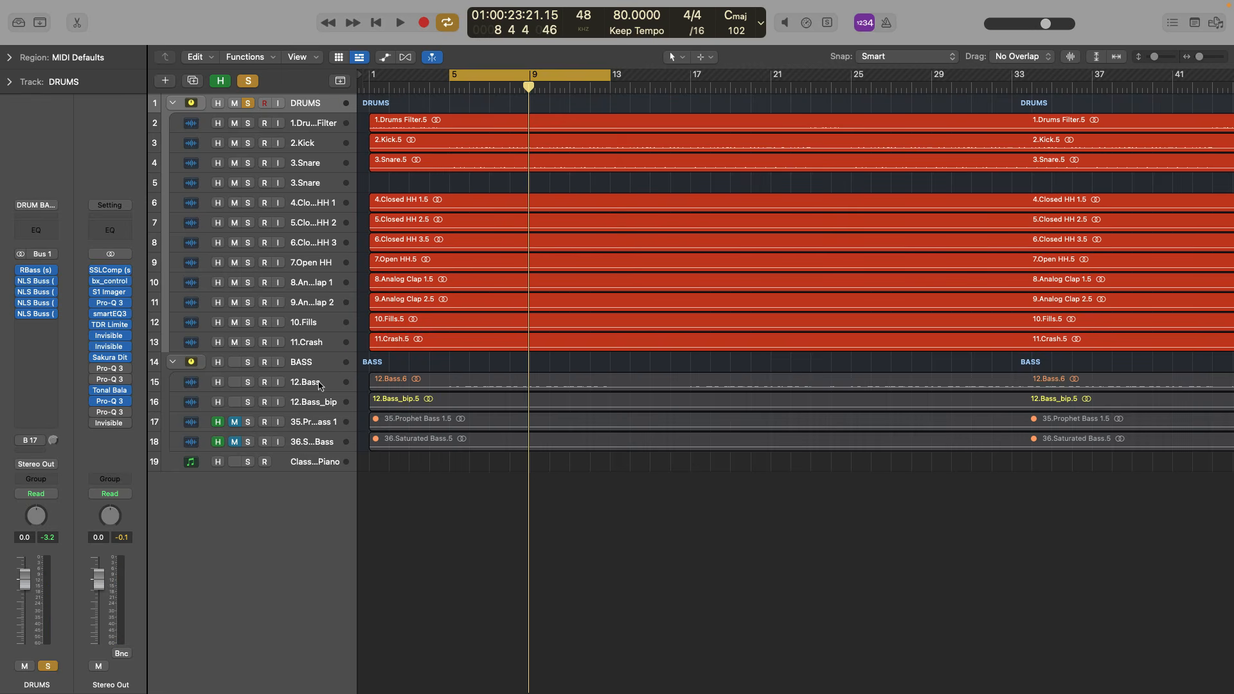
# Solo the 12.Bass track and start playback
pyautogui.click(323, 386)
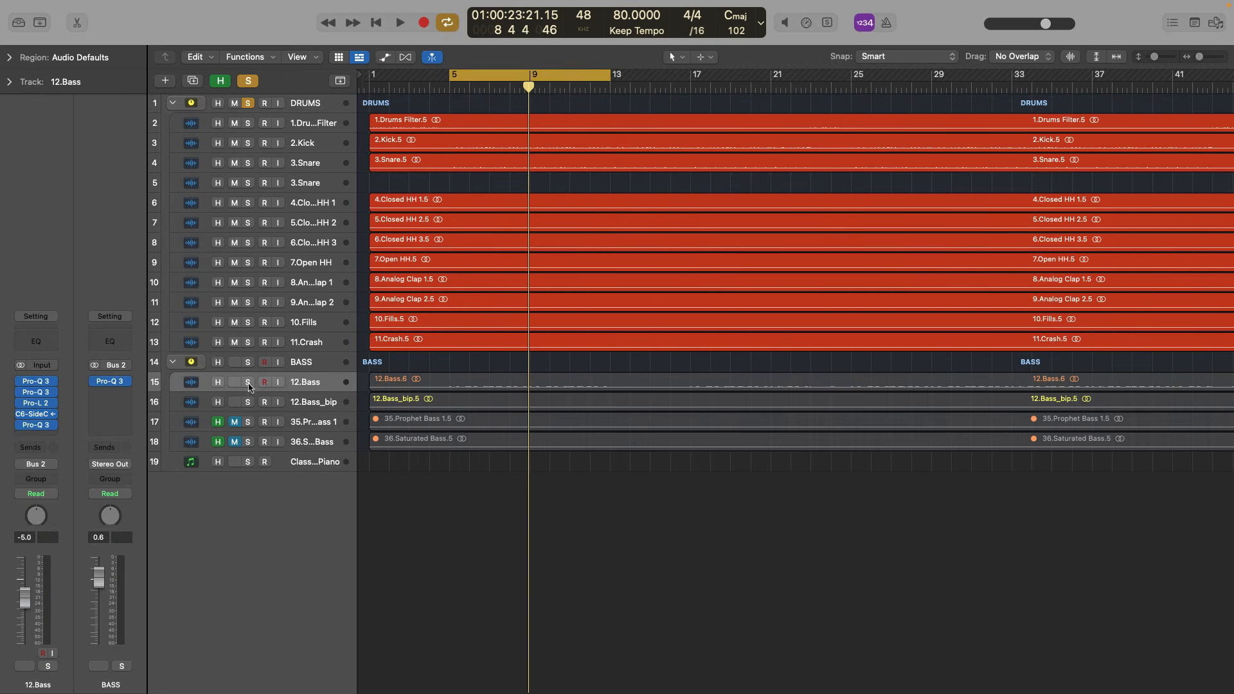
pyautogui.click(248, 382)
pyautogui.press('space')
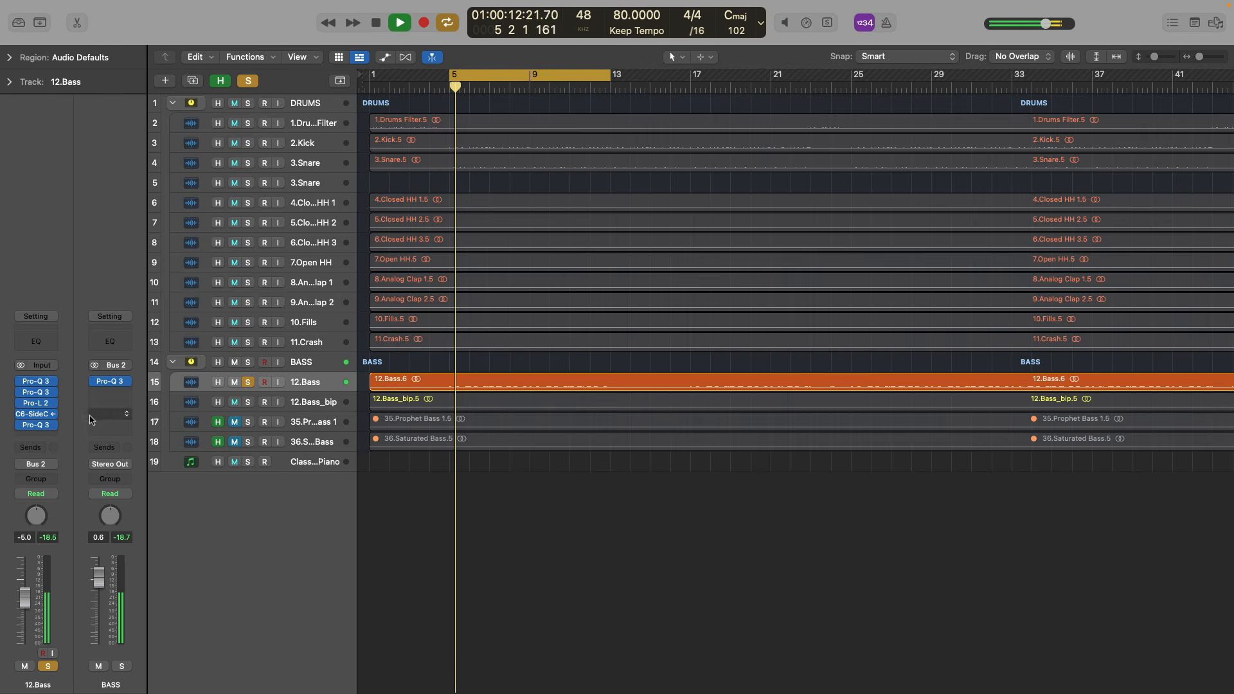
# Open the C6-SideChain insert on the 12.Bass channel and choose 2.Kick (Audio 3) as its side-chain source
pyautogui.click(37, 417)
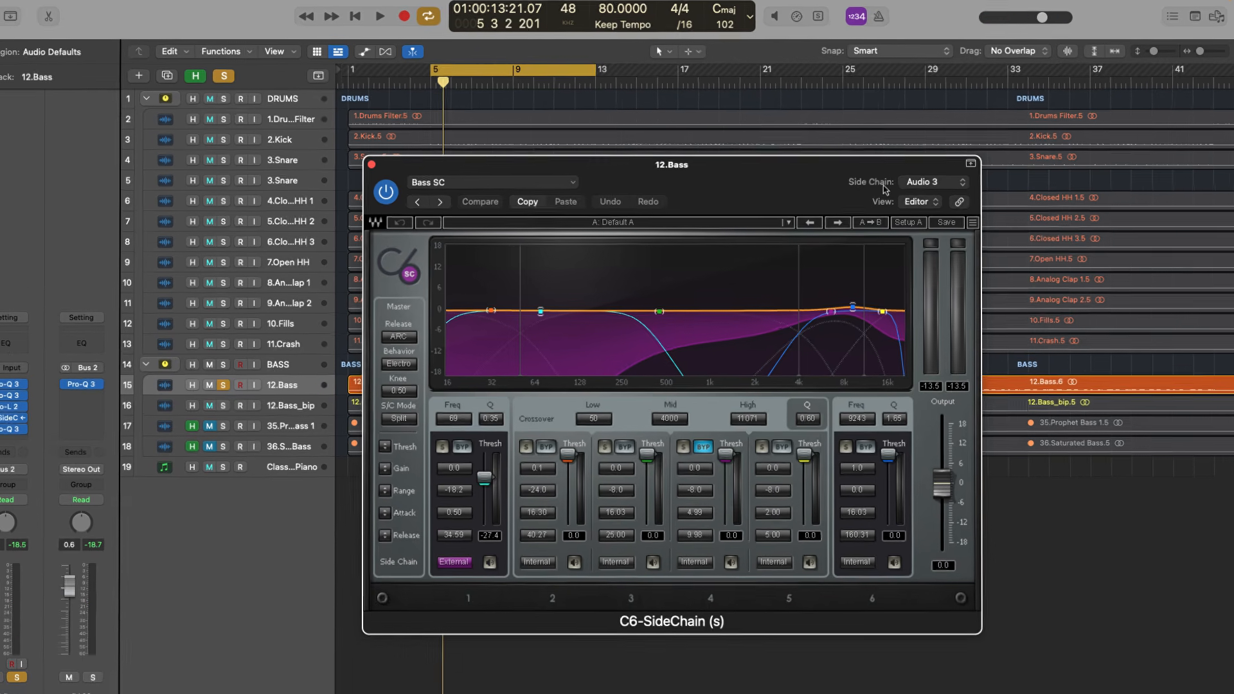
pyautogui.click(940, 184)
pyautogui.moveTo(923, 246)
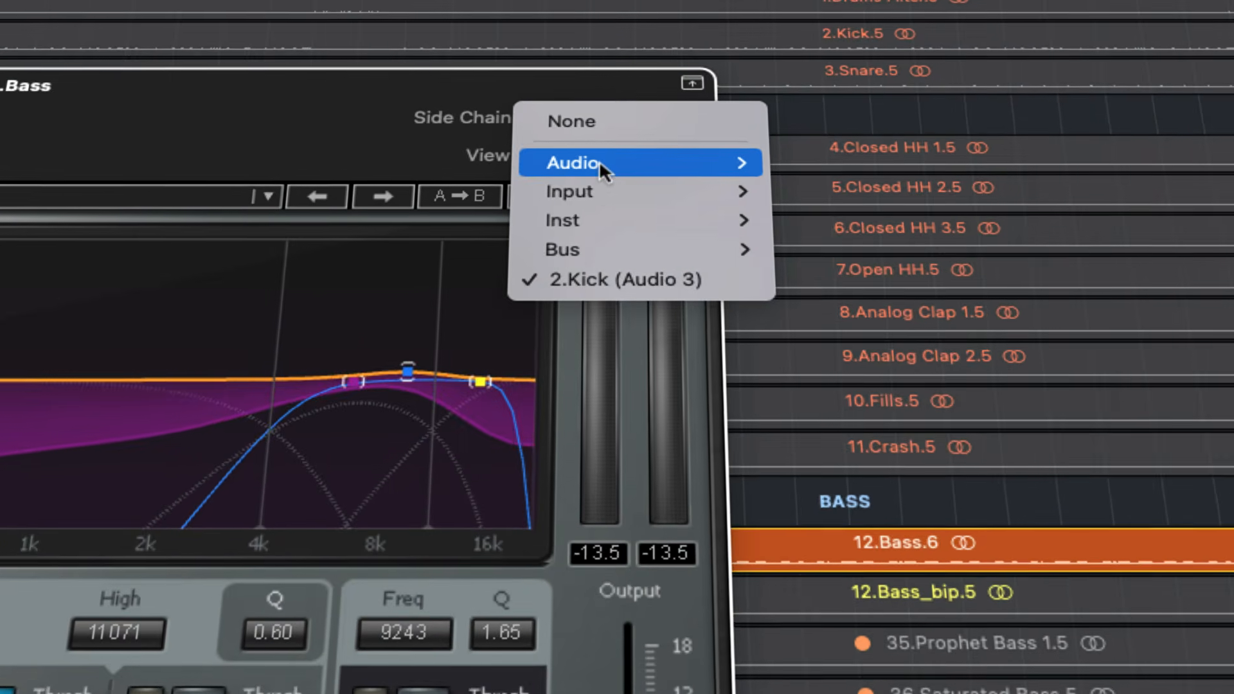
pyautogui.moveTo(701, 163)
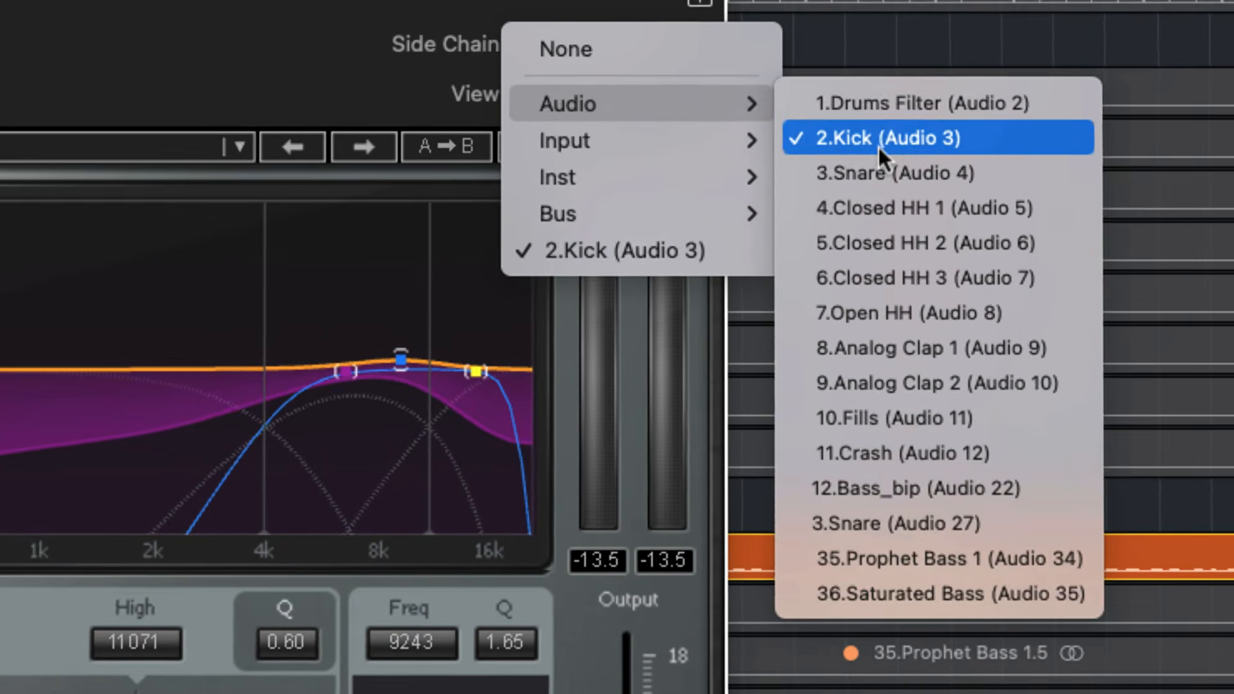
pyautogui.click(878, 148)
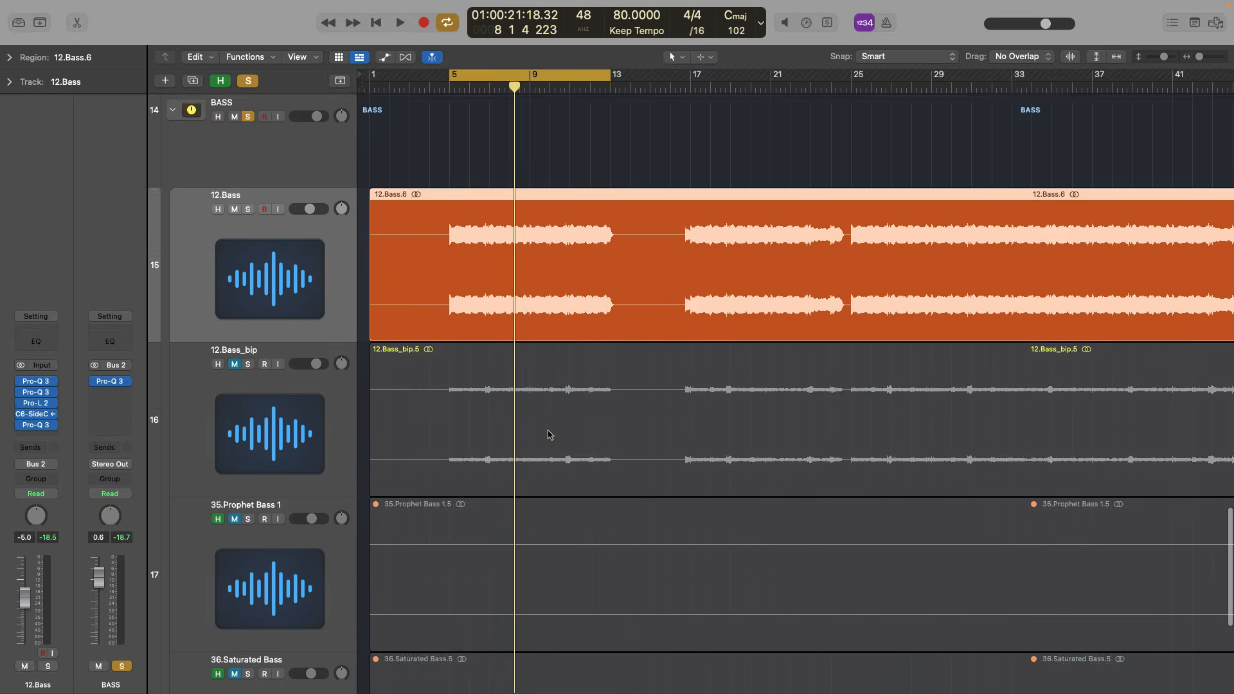
# Zoom in on the 12.Bass region, solo the 12.Bass track and start playback
pyautogui.press('z')
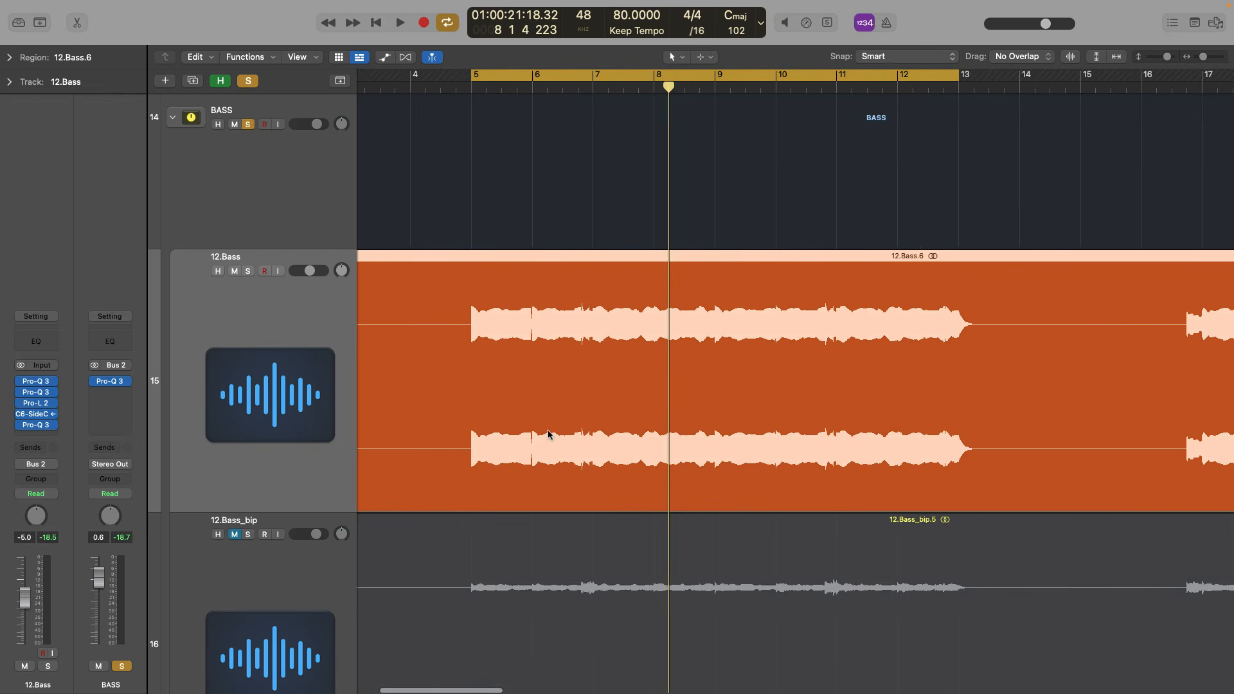
pyautogui.press('super+Left')
pyautogui.click(248, 271)
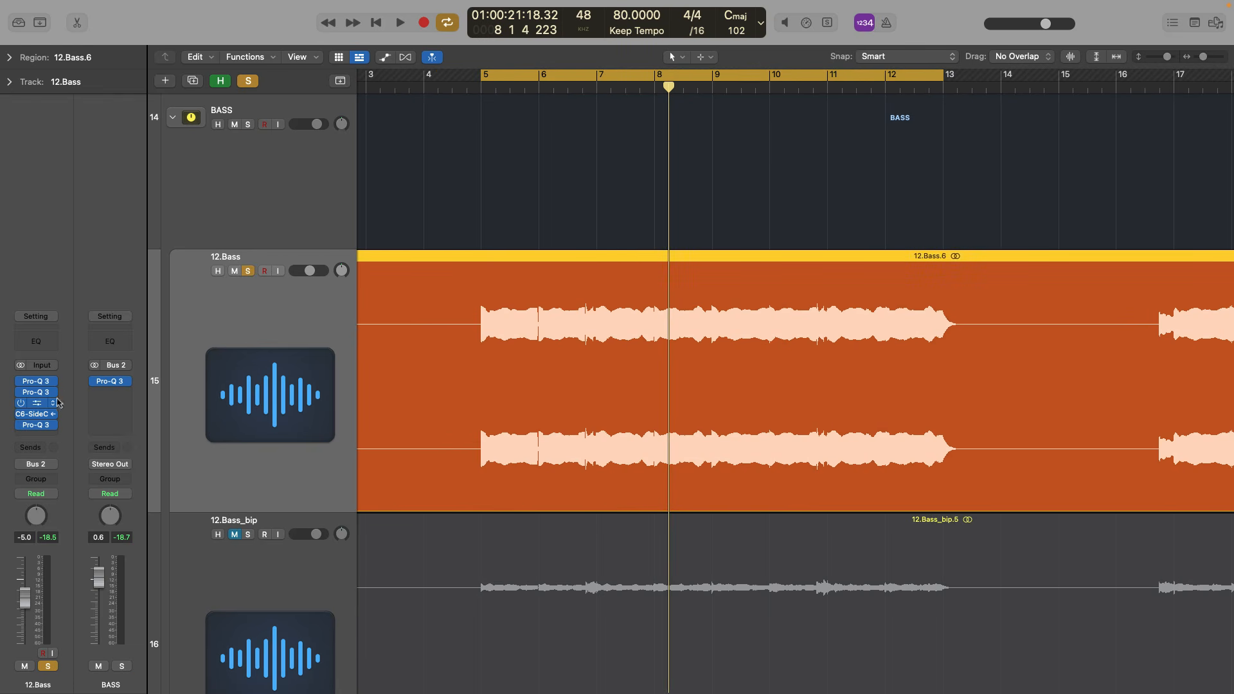
pyautogui.press('space')
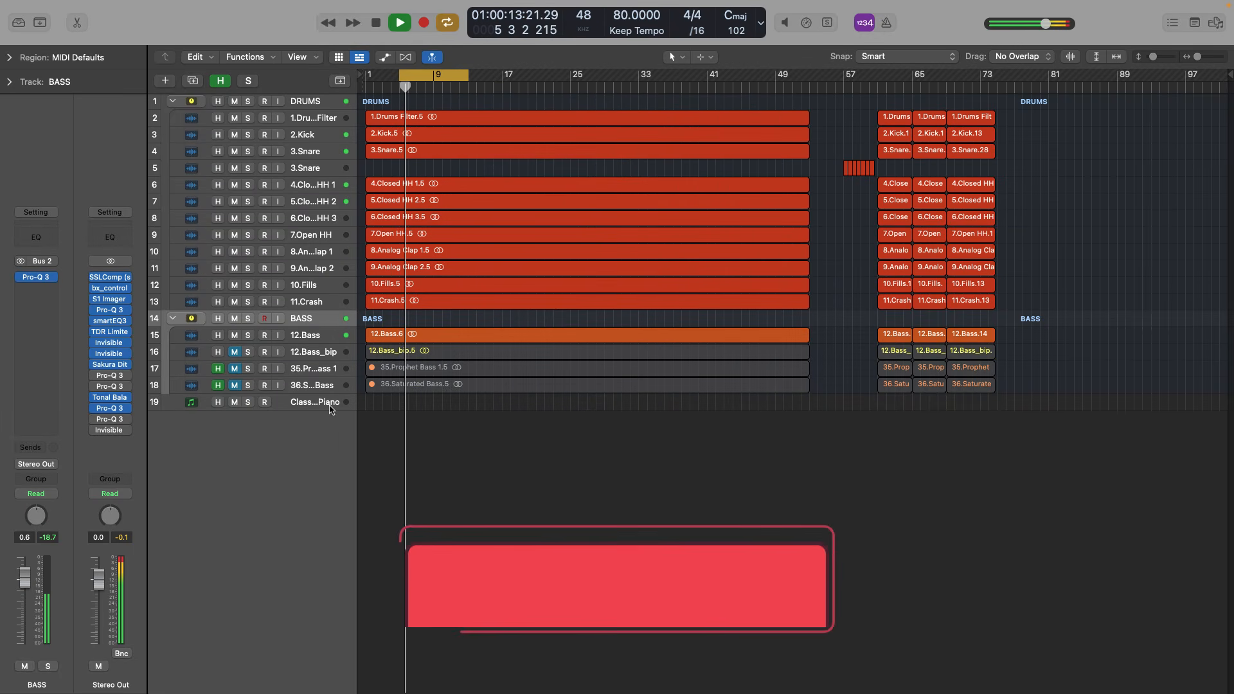
# Hide the tracks flagged for hiding and unmute the 12.Bass_bip track during playback
pyautogui.press('h')
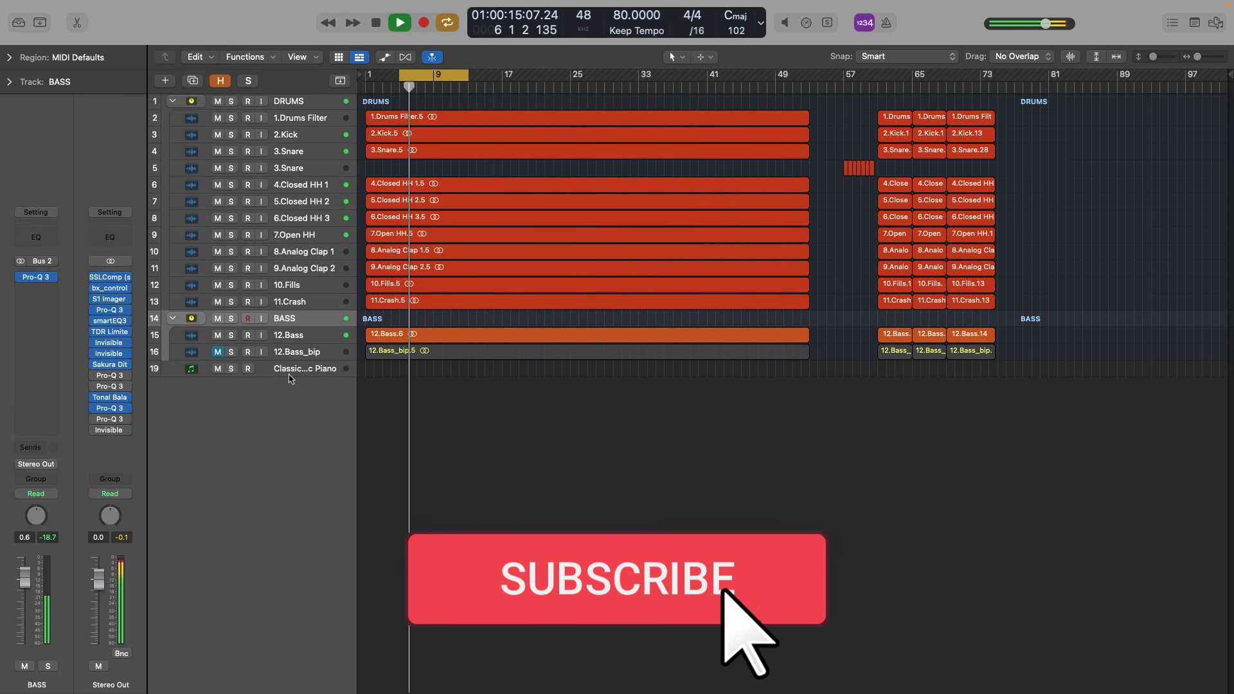
pyautogui.click(216, 354)
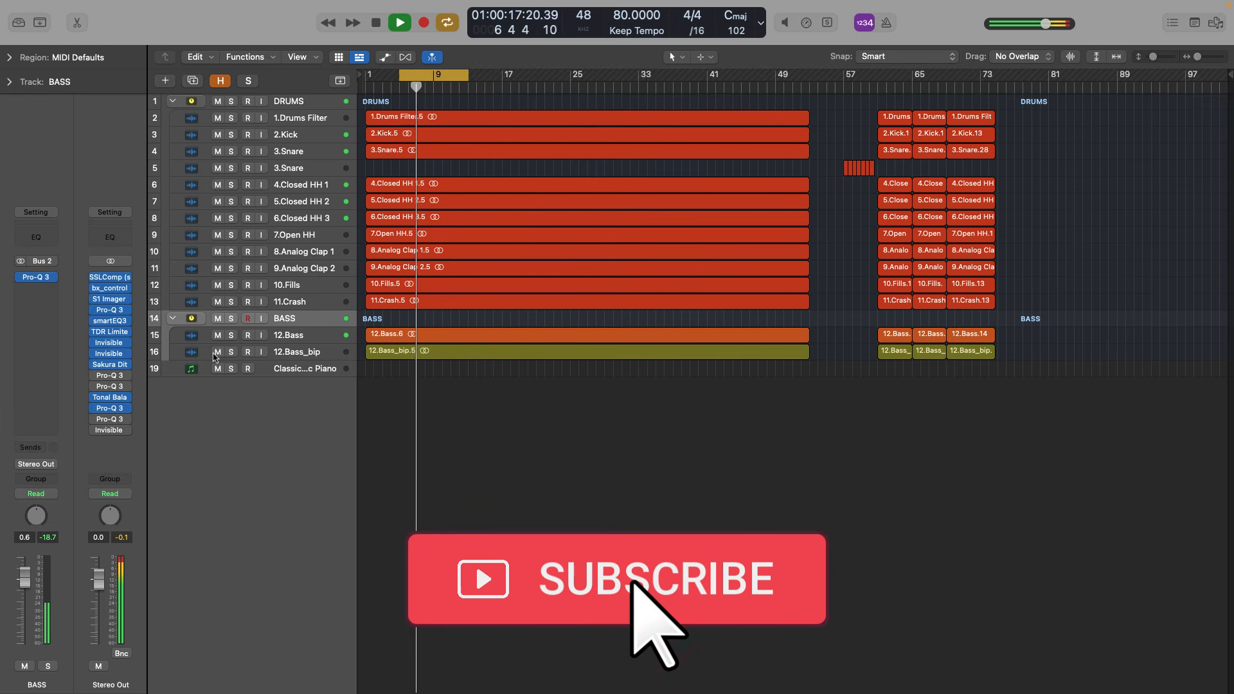